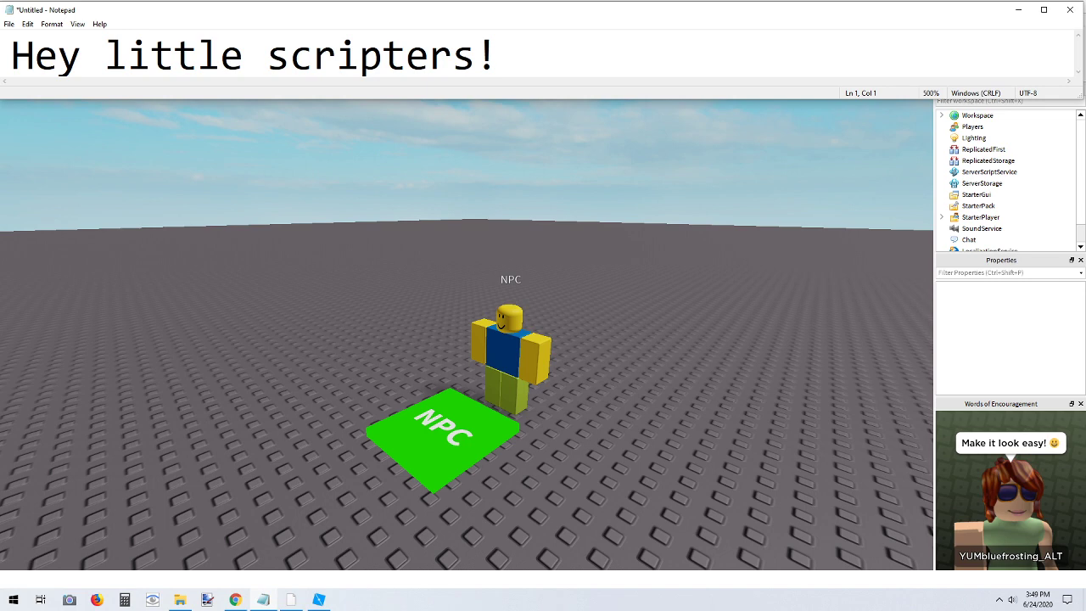
# Replace the greeting in Notepad with "Today I'm making a MORPH", and clear the note
pyautogui.press('End')
pyautogui.hotkey('ctrl', 'a')
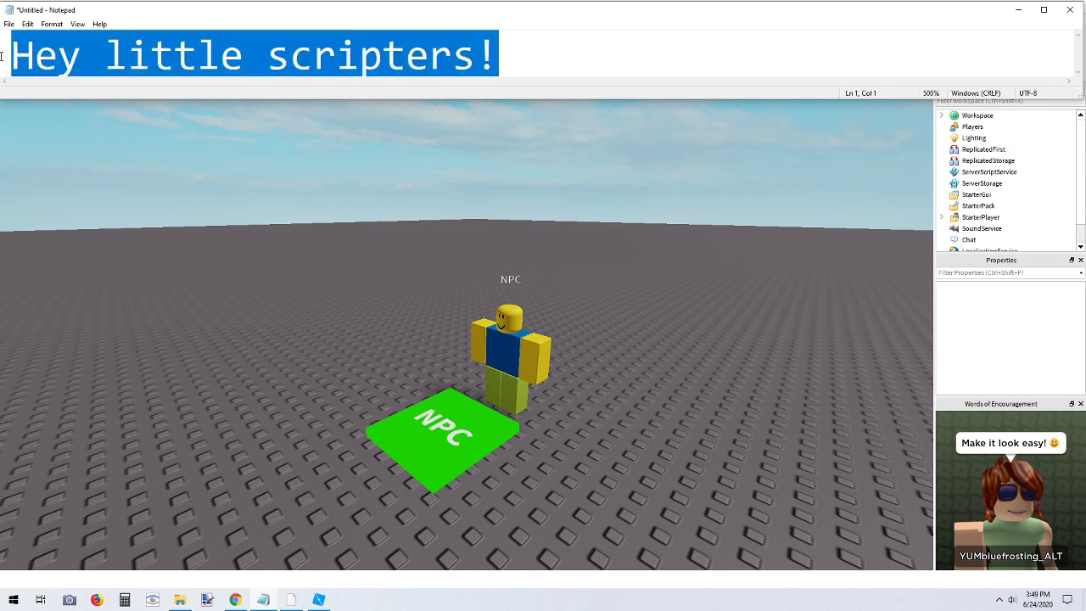
pyautogui.press('BackSpace')
pyautogui.write('Today')
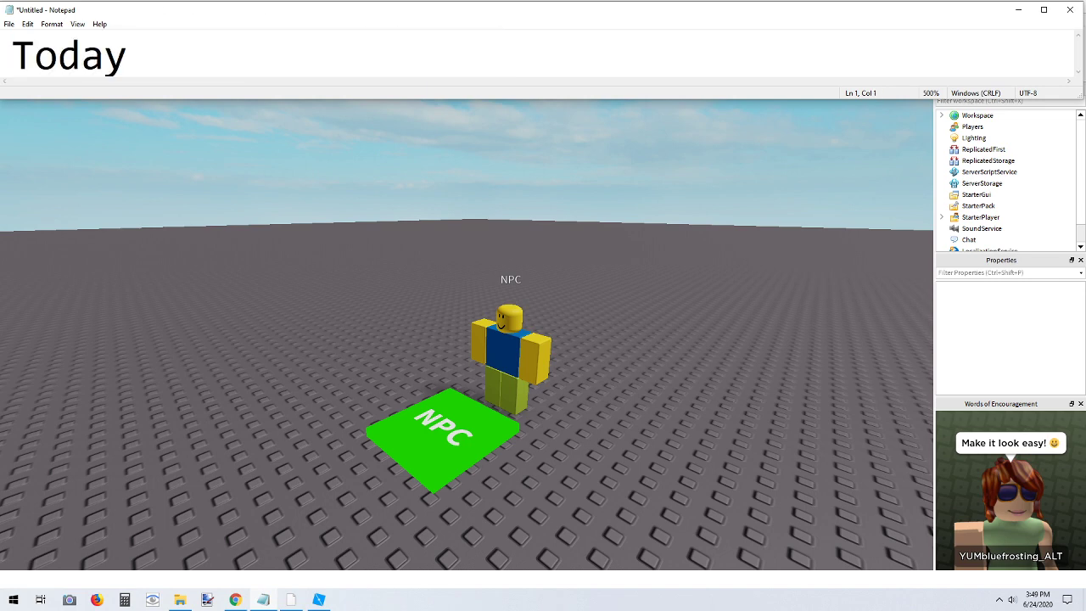
pyautogui.write(" I'm mak")
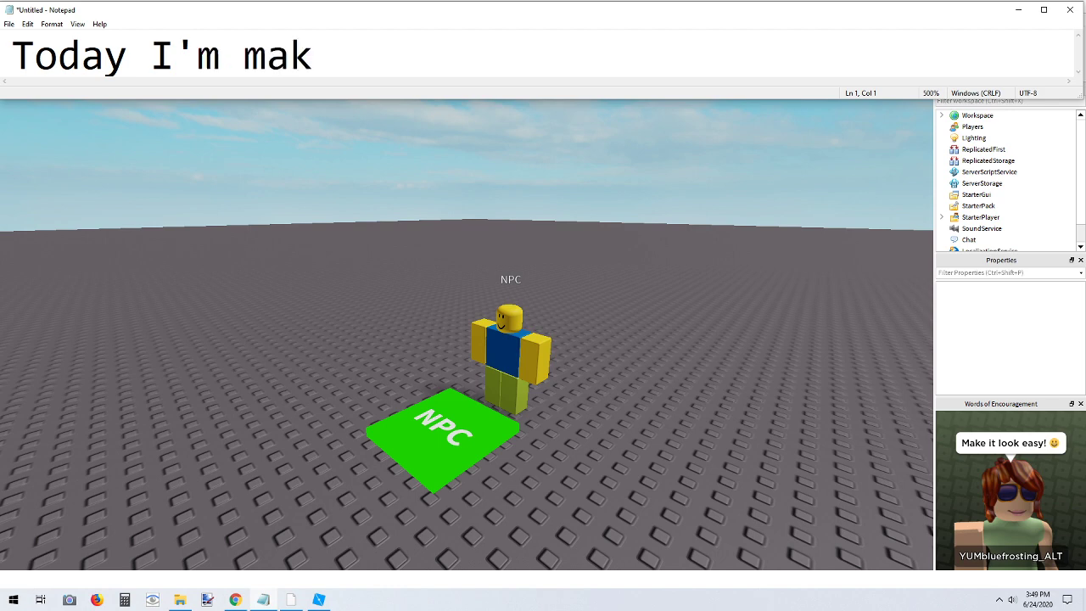
pyautogui.write('ing a MORPH')
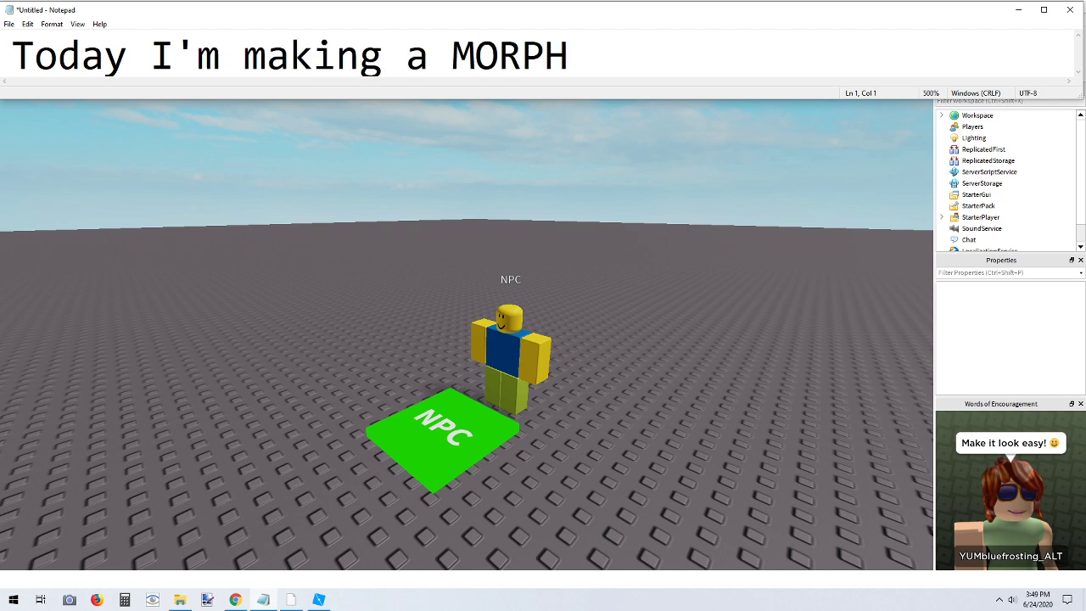
pyautogui.press('BackSpace')
pyautogui.hotkey('ctrl', 'a')
pyautogui.press('BackSpace')
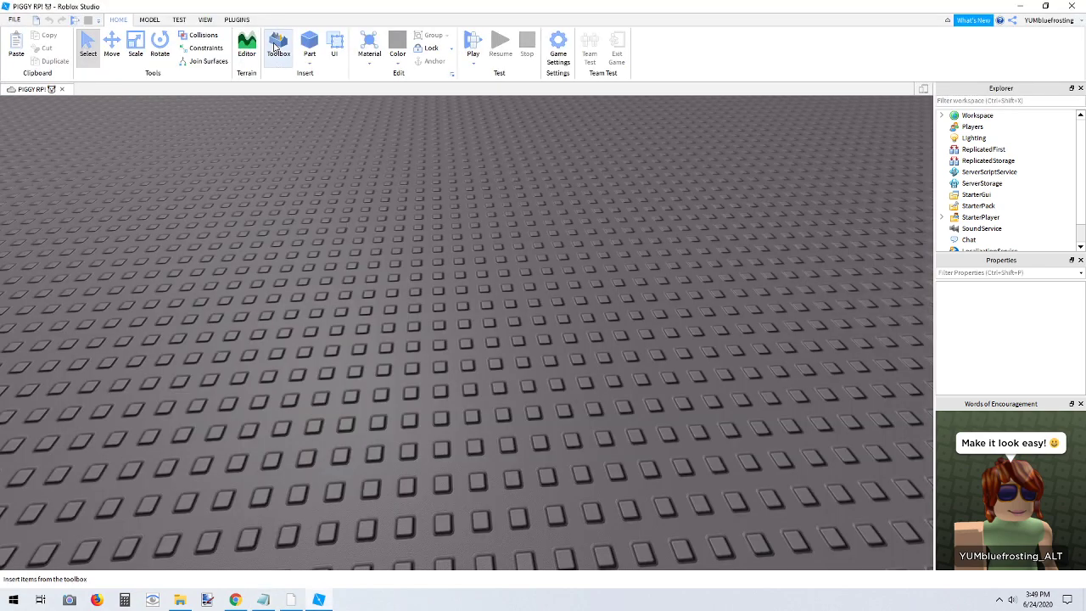
# Open the Toolbox in Roblox Studio, and write "Go to toolbox and search NPC or girl or boy." in the Notepad note
pyautogui.click(276, 46)
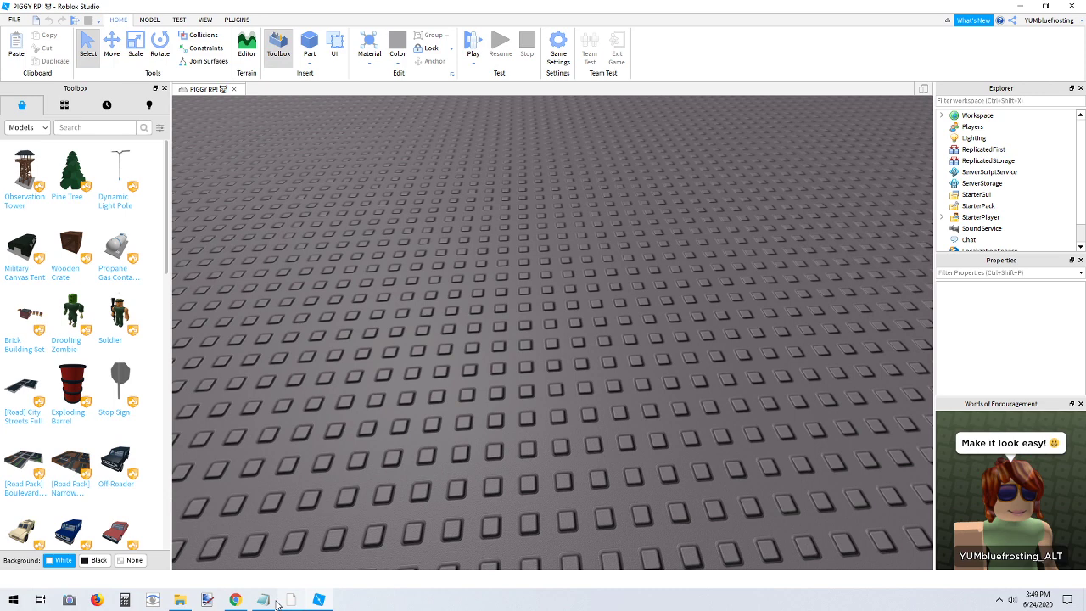
pyautogui.click(290, 600)
pyautogui.write('Go')
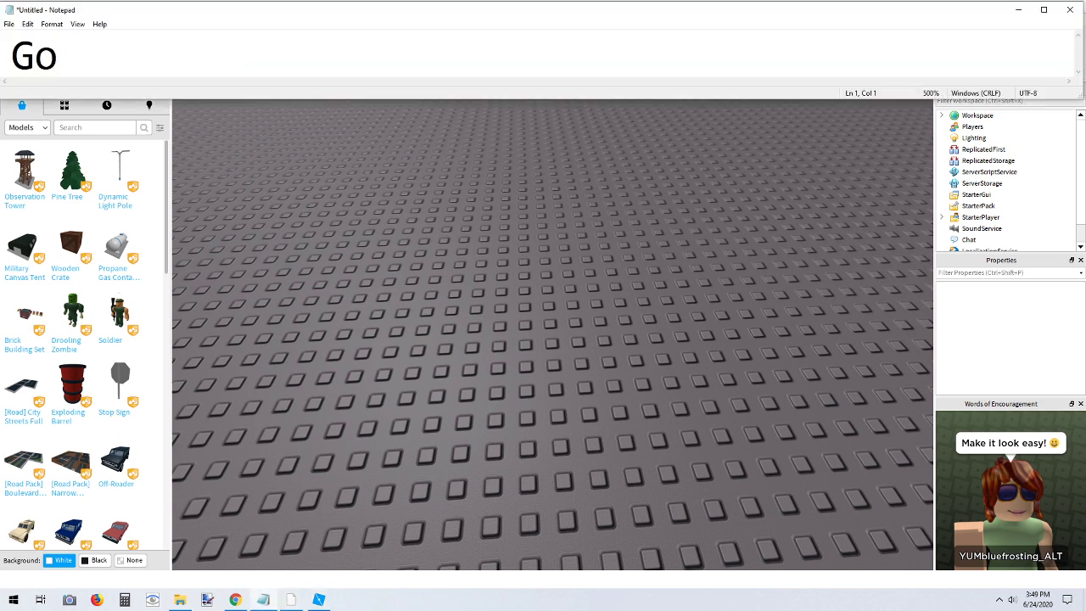
pyautogui.write(' to toolbox')
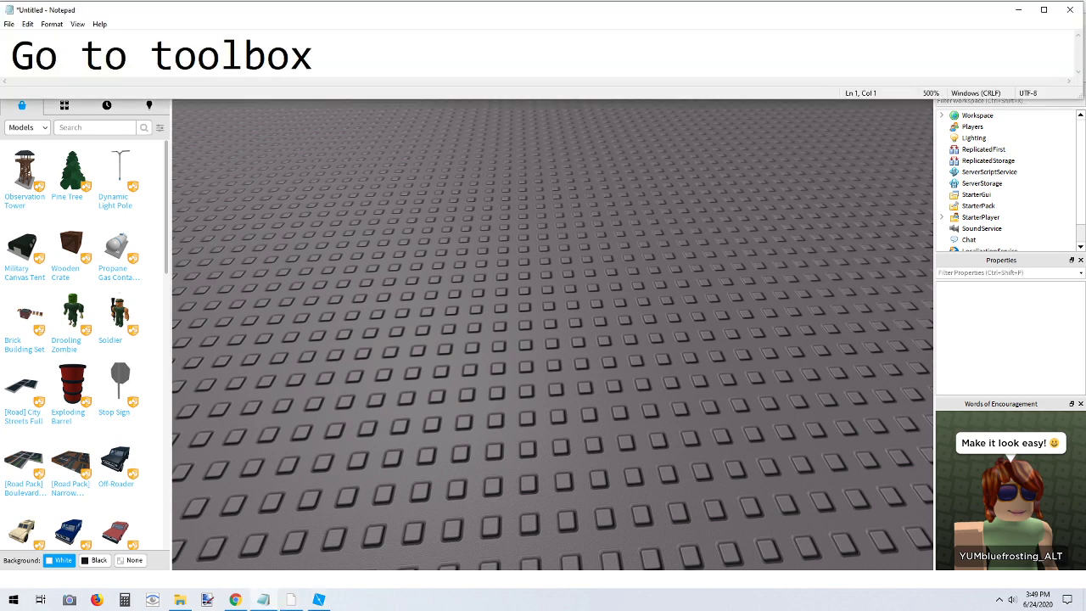
pyautogui.write(' and search')
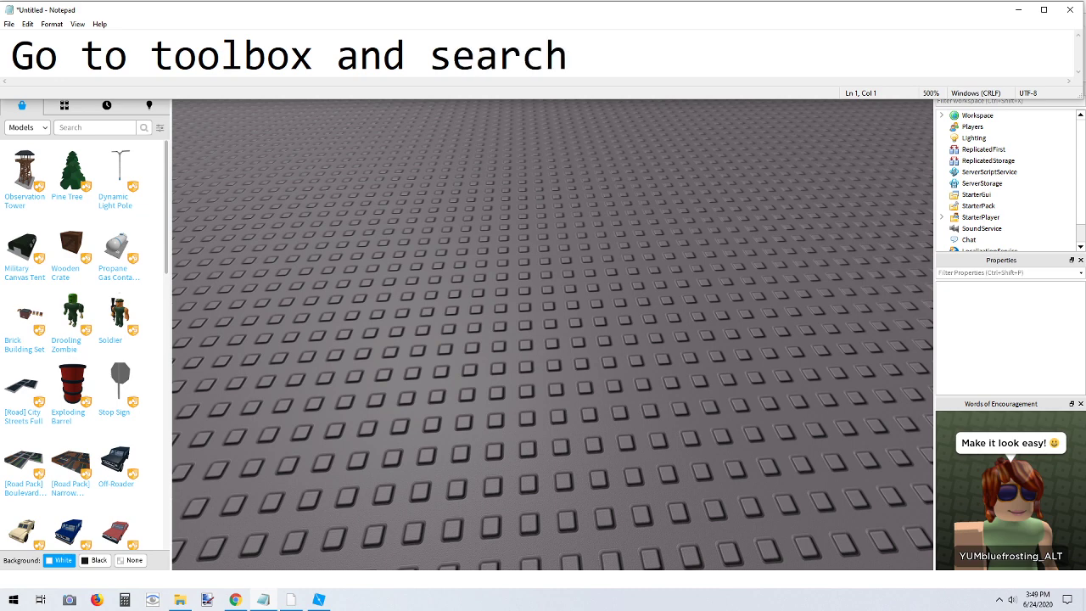
pyautogui.write(' NPC or girl')
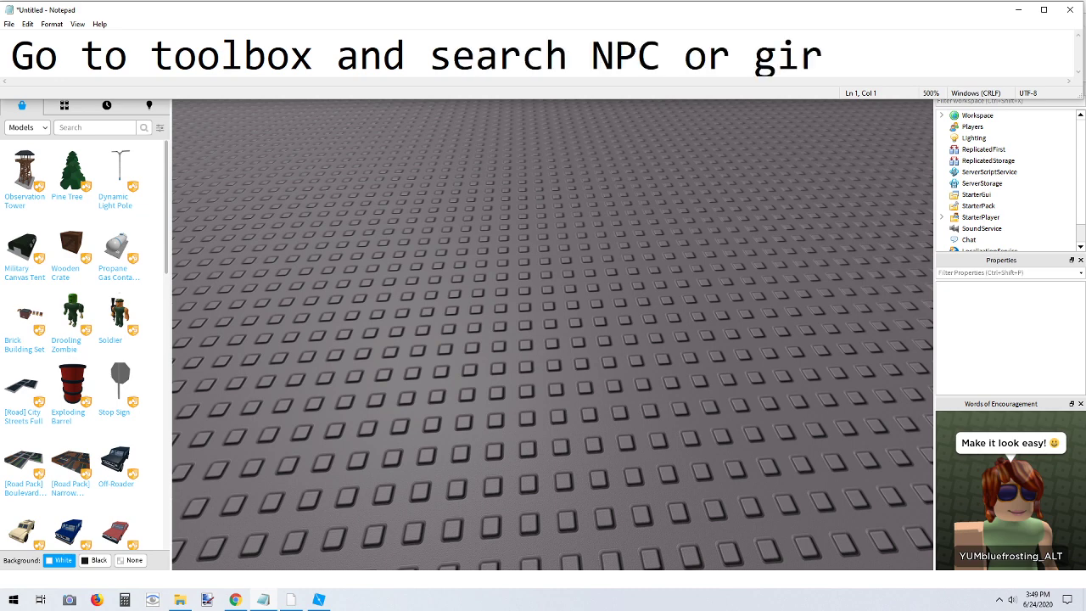
pyautogui.press('BackSpace')
pyautogui.press('BackSpace')
pyautogui.press('BackSpace')
pyautogui.press('BackSpace')
pyautogui.press('BackSpace')
pyautogui.press('BackSpace')
pyautogui.press('BackSpace')
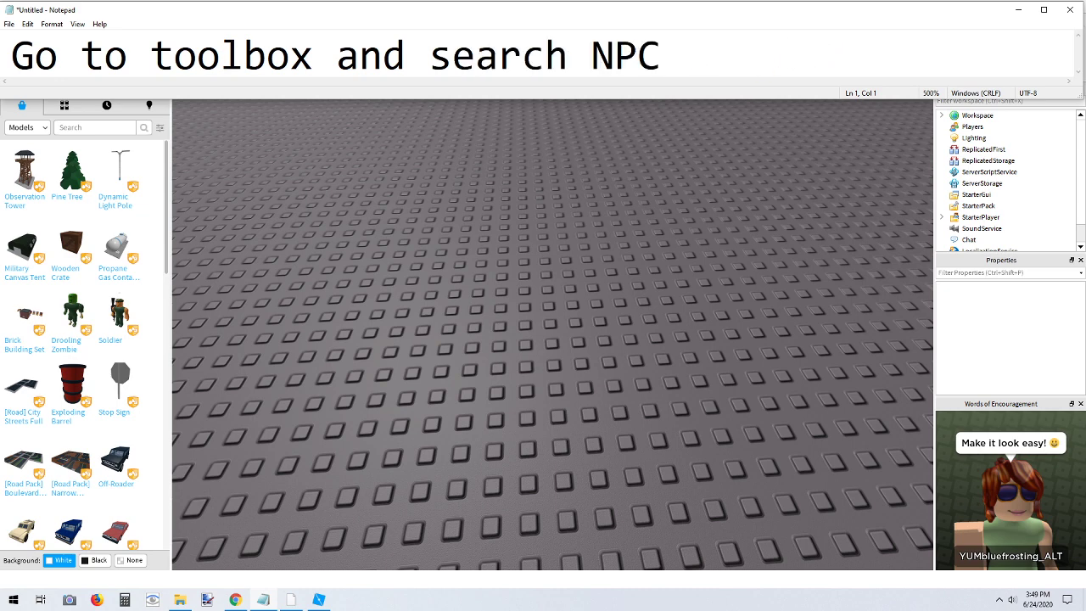
pyautogui.write('or girl')
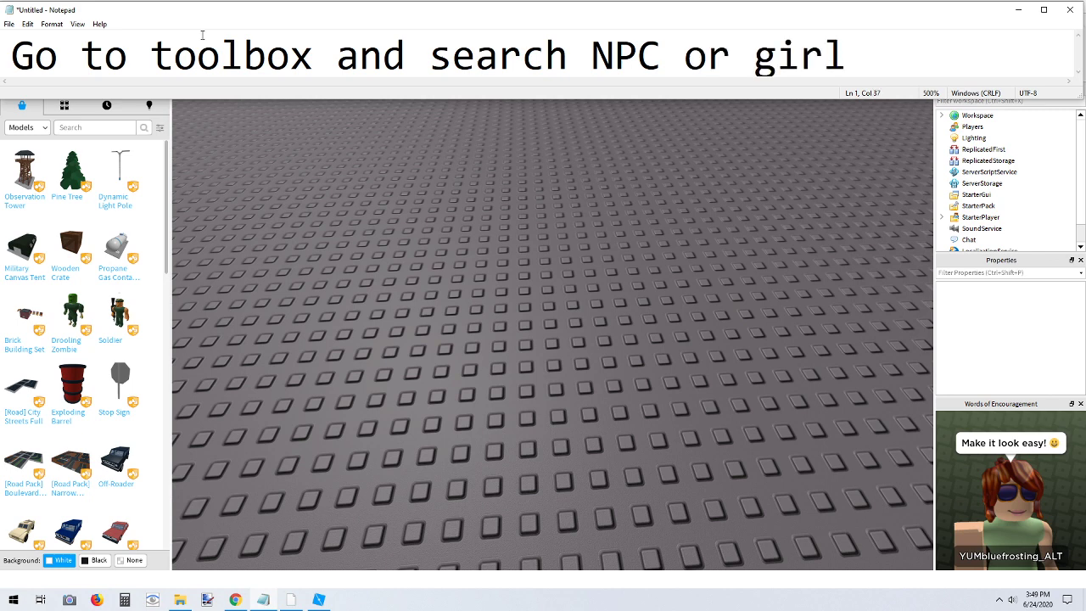
pyautogui.write(' or boy.')
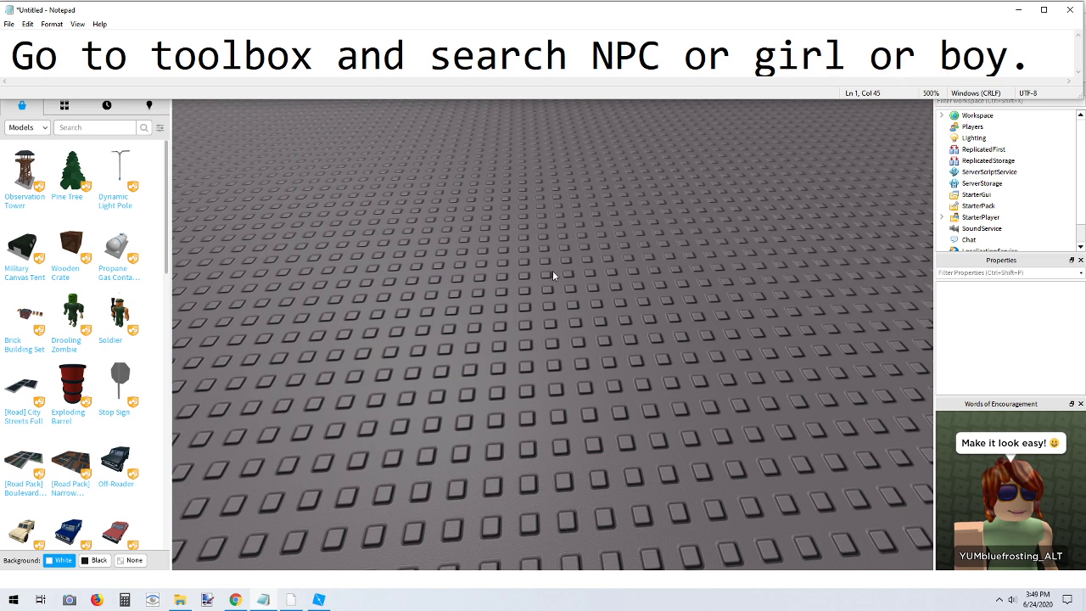
# Switch to Roblox Studio and search the Toolbox models for "Boy" and for "Girl"
pyautogui.click(552, 274)
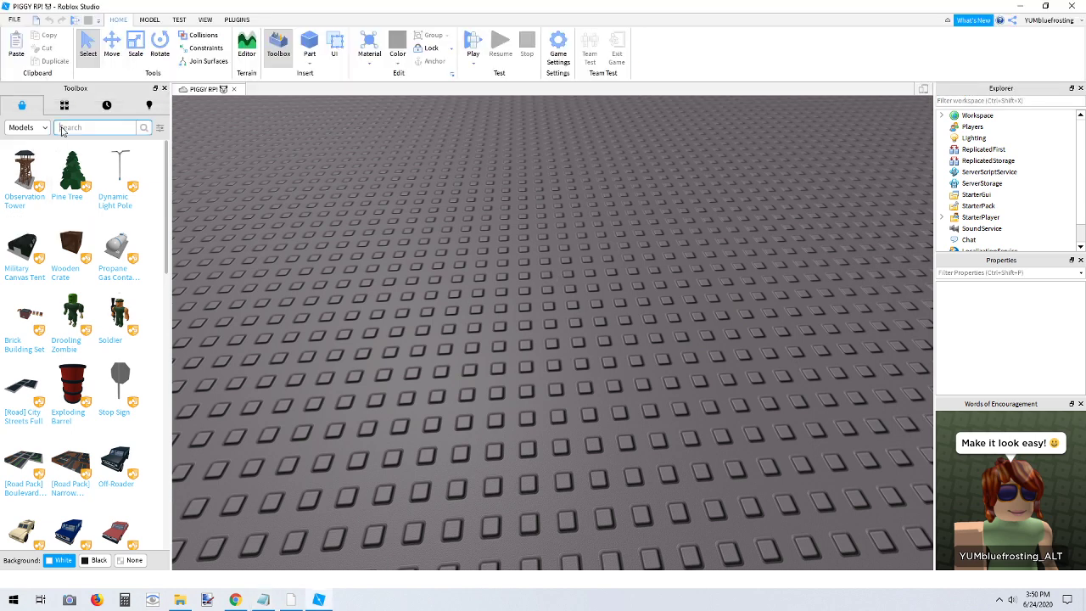
pyautogui.write('Boy')
pyautogui.press('Return')
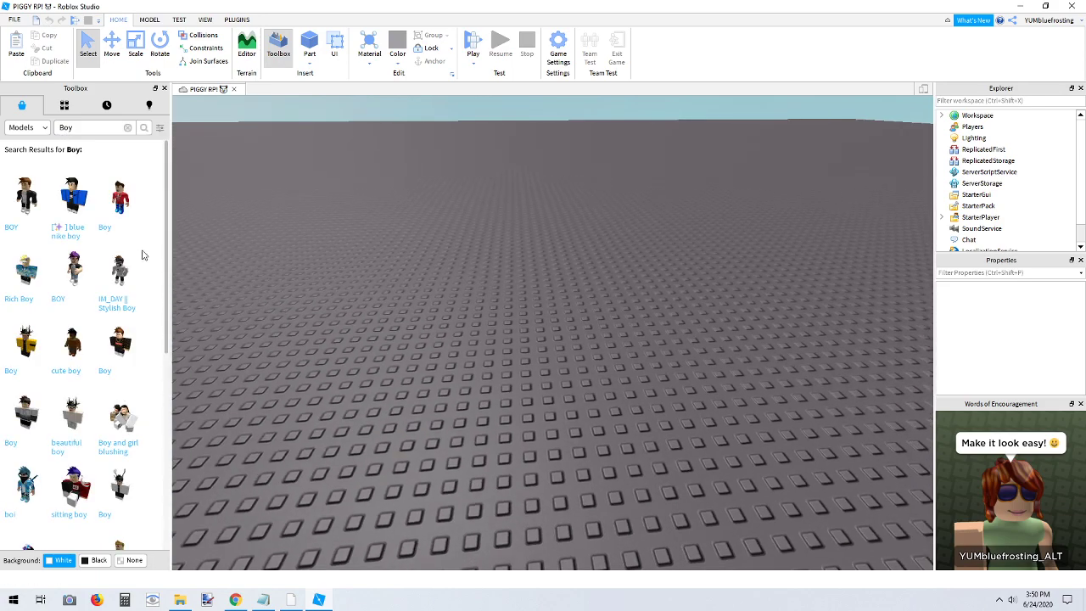
pyautogui.moveTo(59, 206)
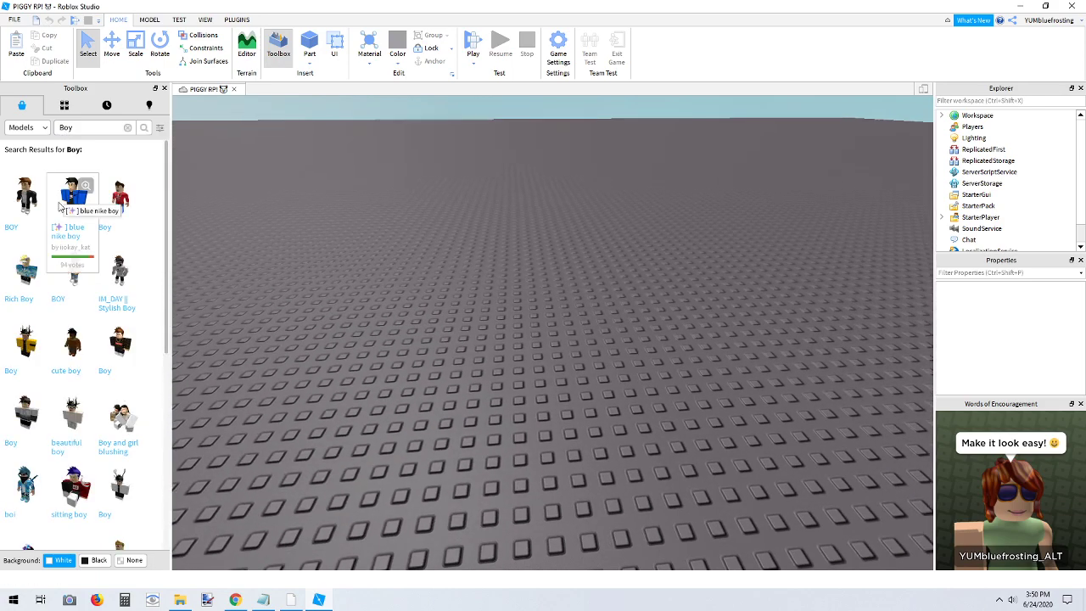
pyautogui.click(127, 127)
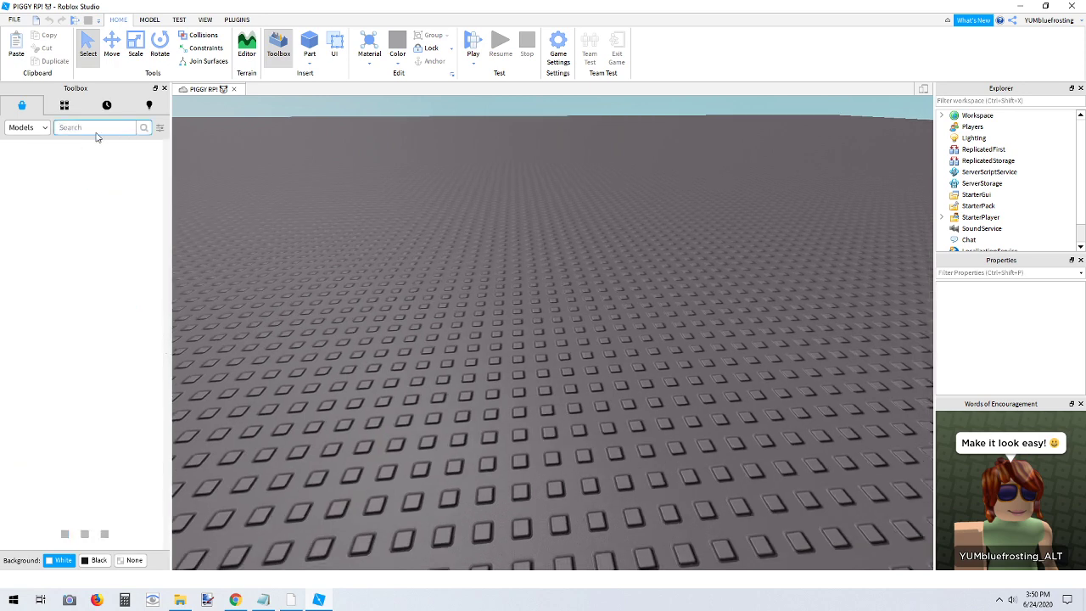
pyautogui.write('Girl')
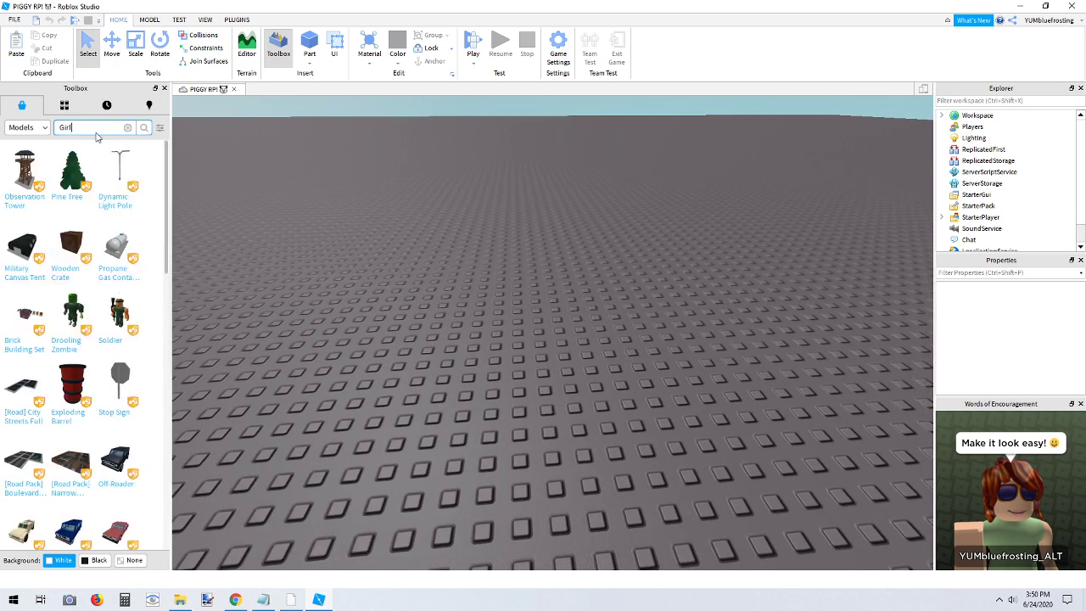
pyautogui.press('Return')
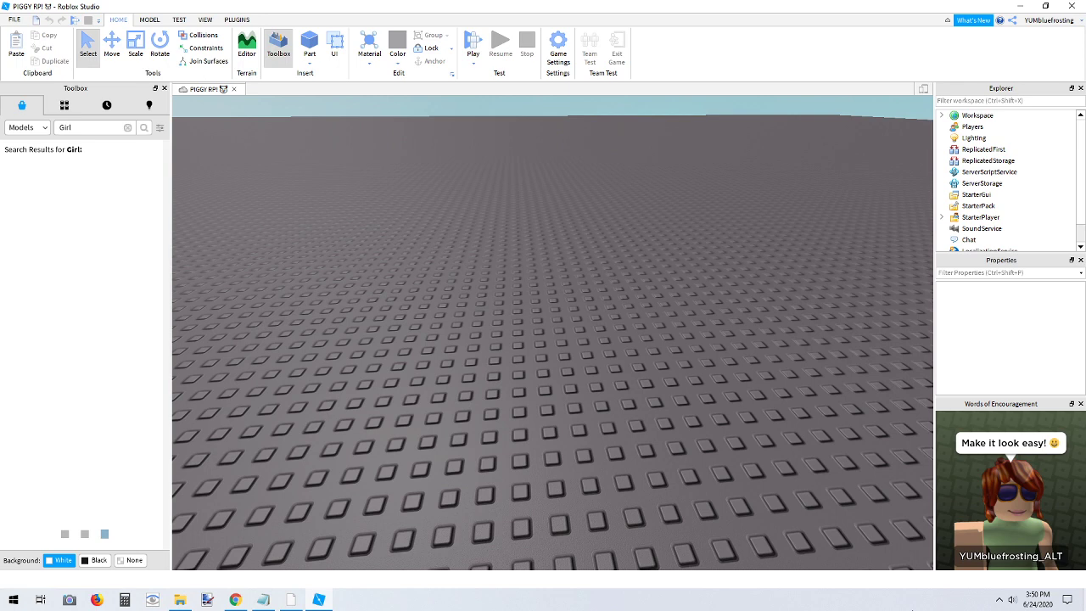
pyautogui.moveTo(461, 301); pyautogui.dragTo(393, 275, button='right')
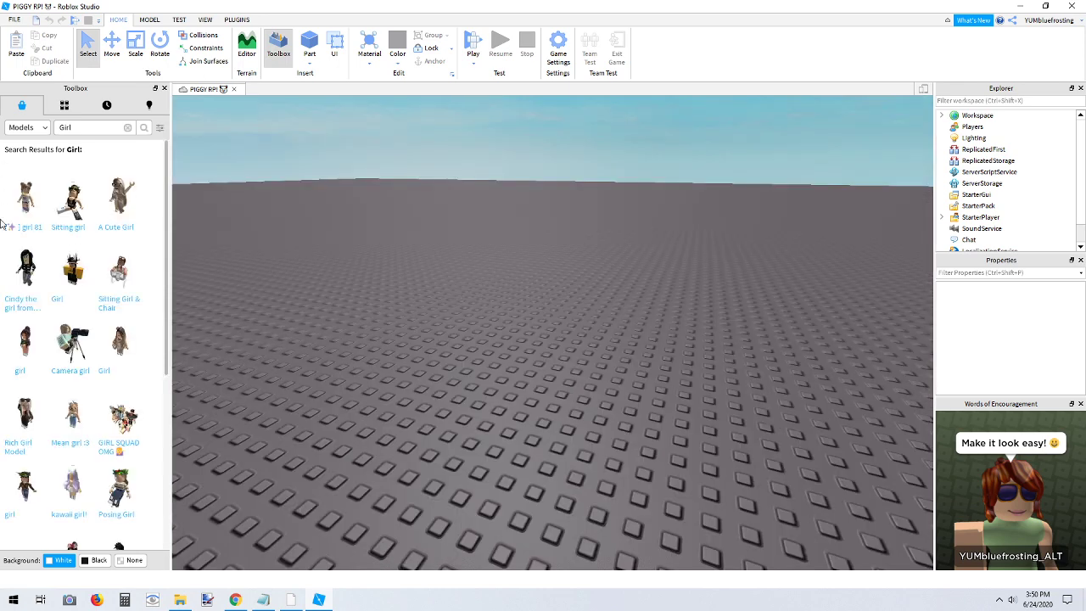
# Search the Toolbox models for "NPC" and insert the first yellow-and-blue NPC model onto the baseplate
pyautogui.click(127, 128)
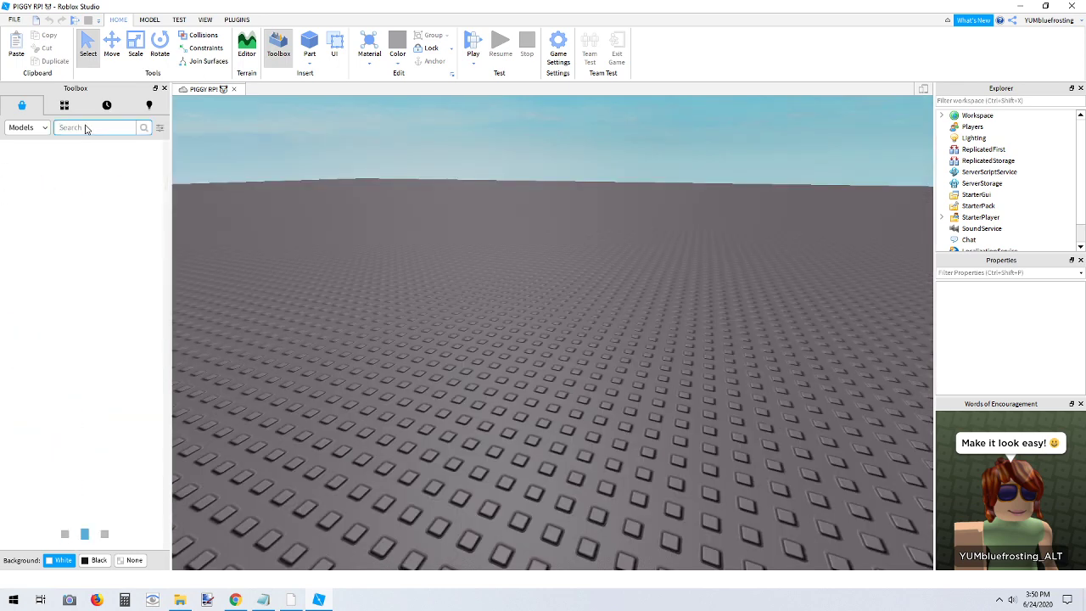
pyautogui.write('NPC')
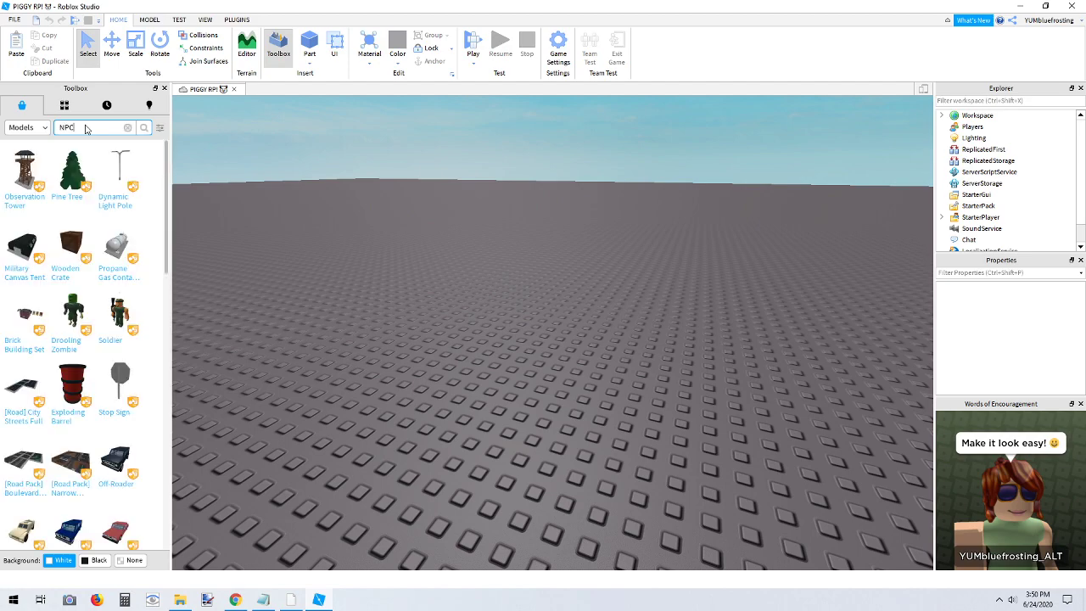
pyautogui.press('Return')
pyautogui.moveTo(293, 236); pyautogui.dragTo(317, 226, button='right')
pyautogui.click(32, 204)
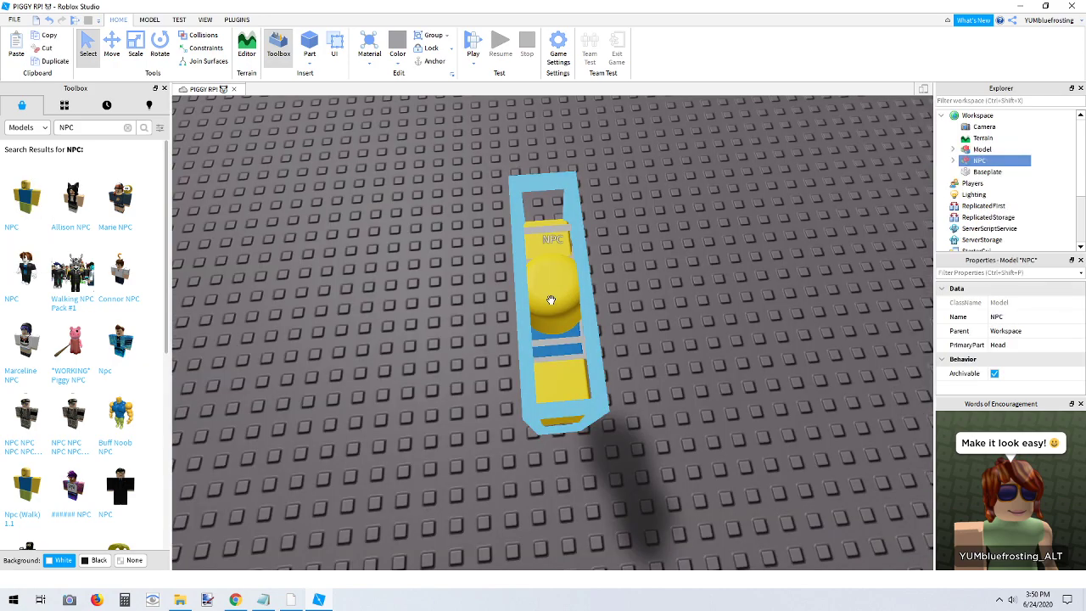
# Rotate the inserted NPC model about a quarter turn around its vertical axis
pyautogui.scroll(-3, 551, 299)
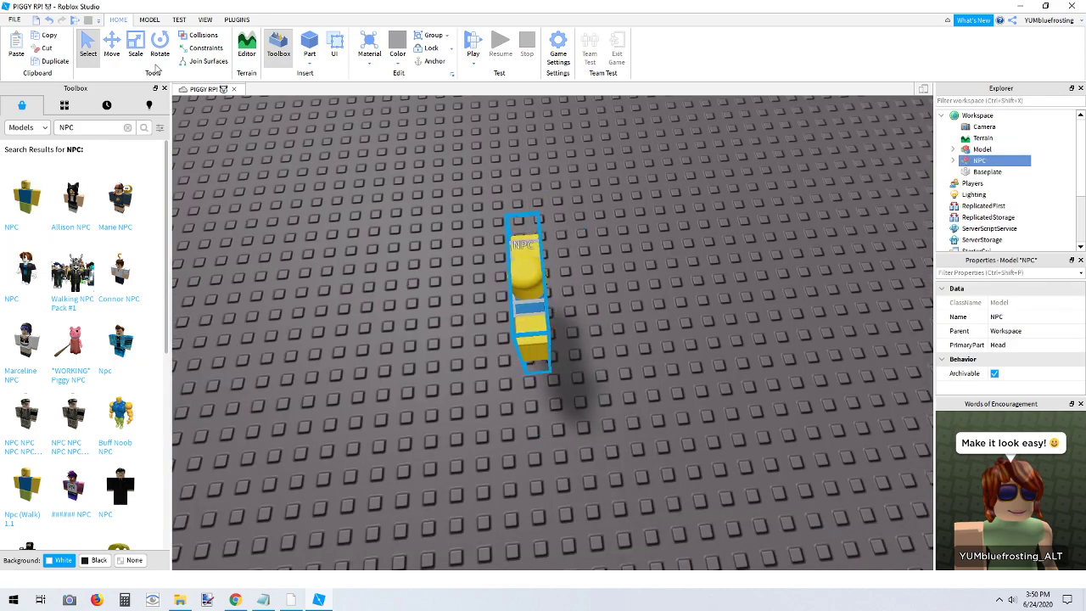
pyautogui.moveTo(566, 300); pyautogui.dragTo(175, 37, button='right')
pyautogui.moveTo(566, 300); pyautogui.dragTo(144, 30, button='right')
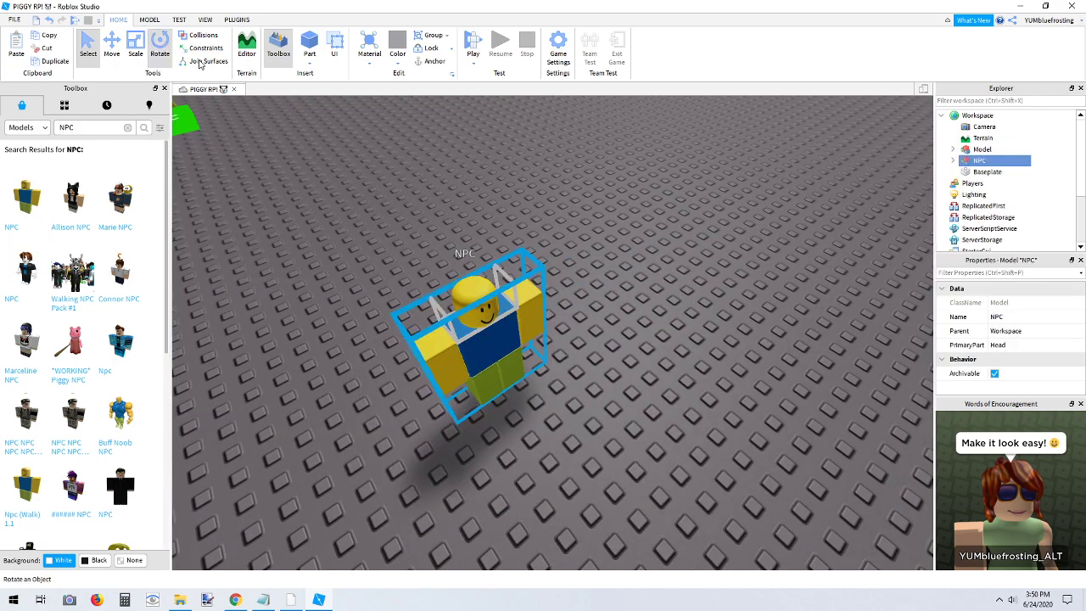
pyautogui.click(159, 45)
pyautogui.moveTo(340, 424); pyautogui.dragTo(439, 300)
pyautogui.press('a')
# Switch to Notepad, replace the note with "Whichever one you prefer.", and clear it
pyautogui.click(288, 600)
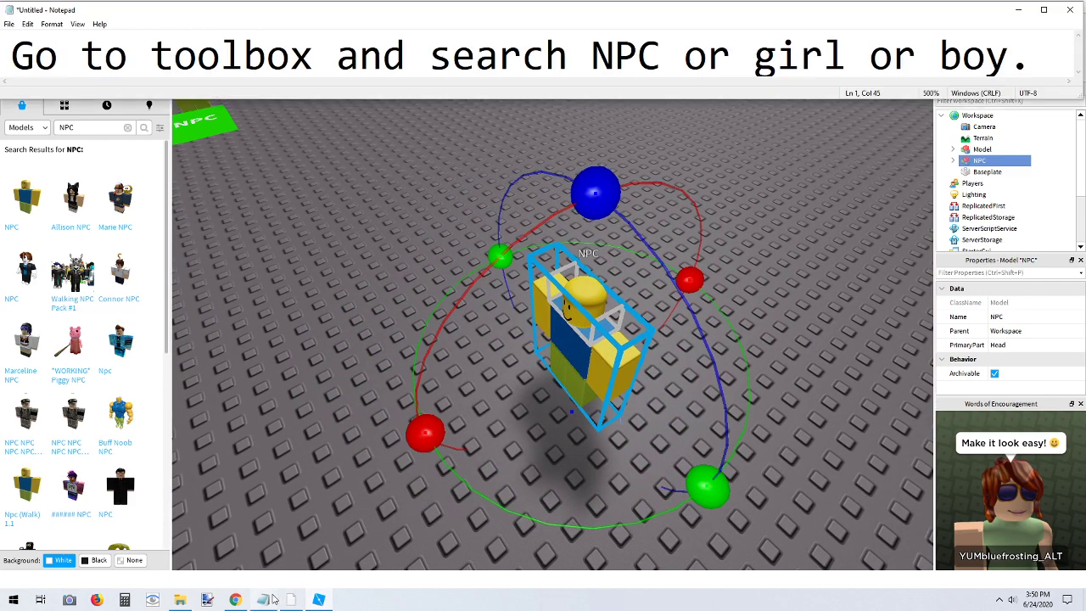
pyautogui.moveTo(1022, 56); pyautogui.dragTo(2, 41)
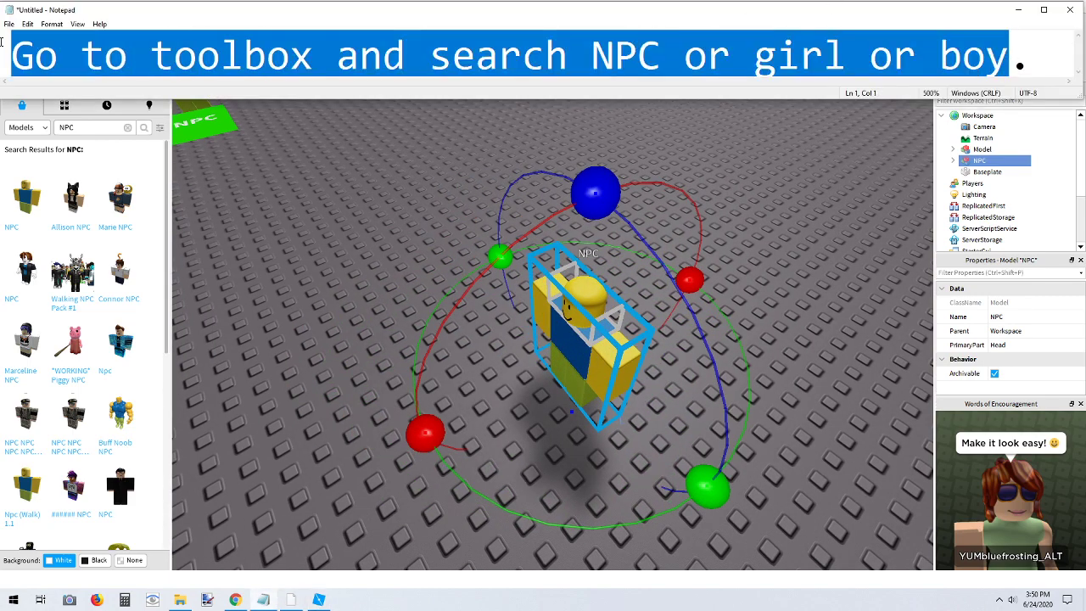
pyautogui.press('BackSpace')
pyautogui.write('WH.')
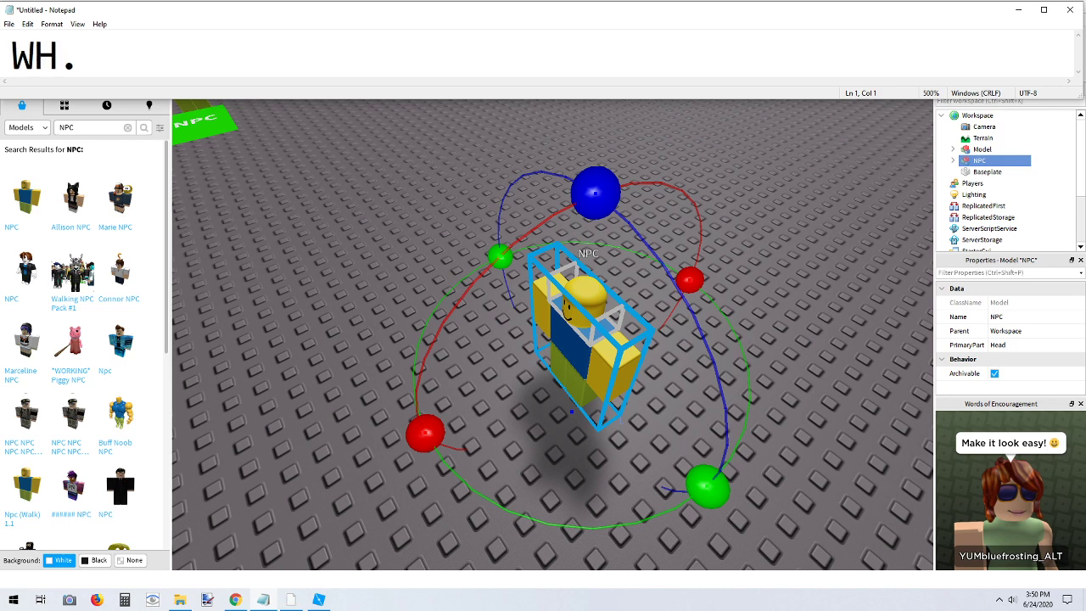
pyautogui.press('BackSpace')
pyautogui.write('hic')
pyautogui.write('hever you')
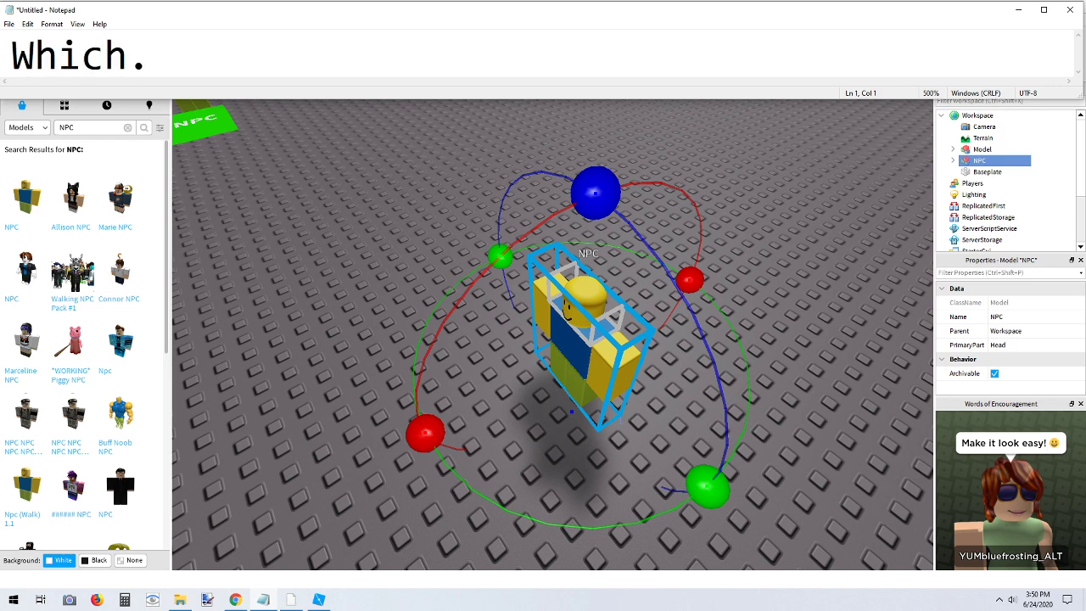
pyautogui.press('BackSpace')
pyautogui.press('BackSpace')
pyautogui.press('BackSpace')
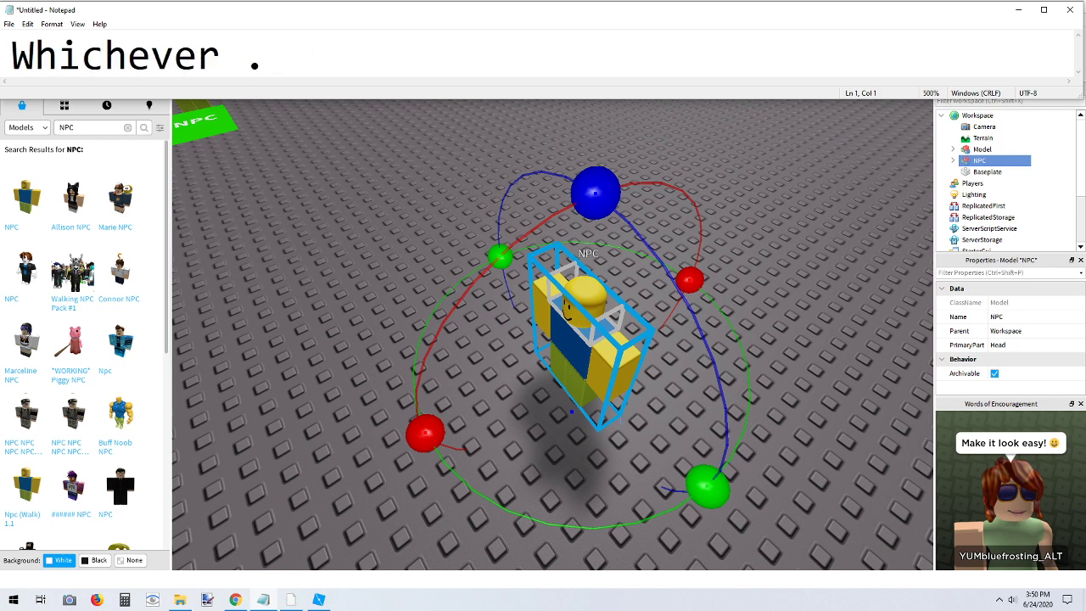
pyautogui.write('one you prefer')
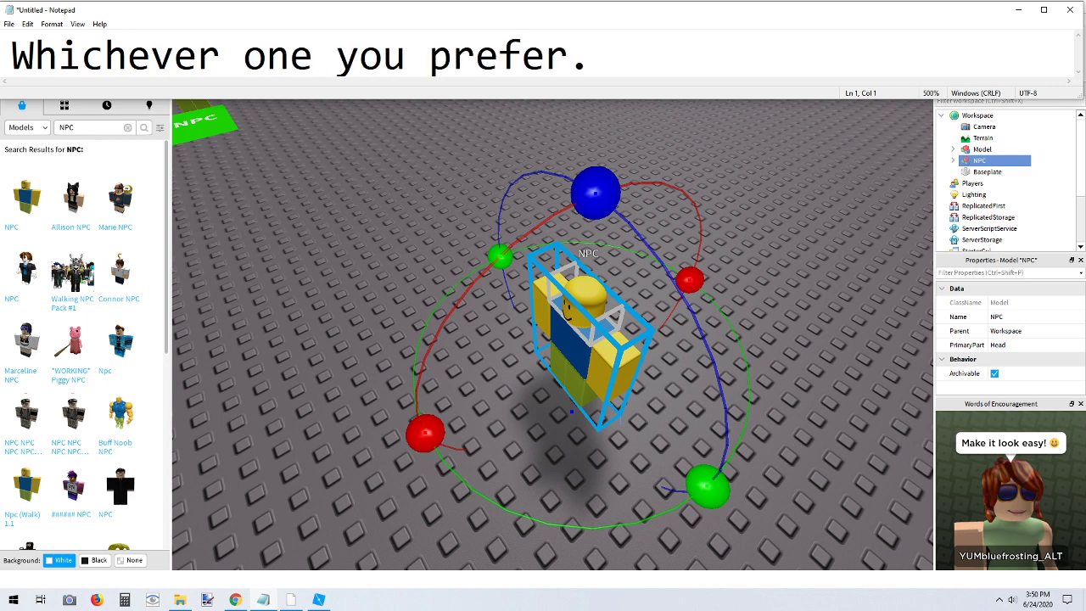
pyautogui.write('.')
pyautogui.press('BackSpace')
pyautogui.moveTo(585, 66); pyautogui.dragTo(8, 57)
pyautogui.press('BackSpace')
# Return to Roblox Studio, close the Toolbox, and bring the whole NPC model into view
pyautogui.click(372, 317)
pyautogui.moveTo(371, 317); pyautogui.dragTo(312, 245, button='right')
pyautogui.press('w')
pyautogui.press('d')
pyautogui.click(164, 88)
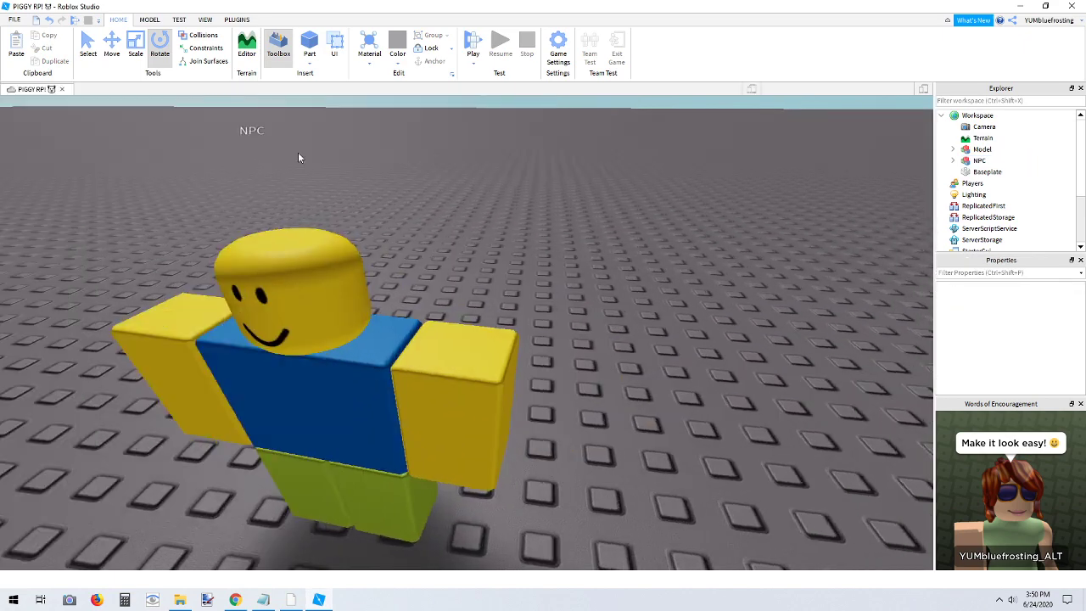
pyautogui.press('s')
# Switch to Notepad and write "Then insert a part" in the empty note
pyautogui.hotkey('alt', 'Tab')
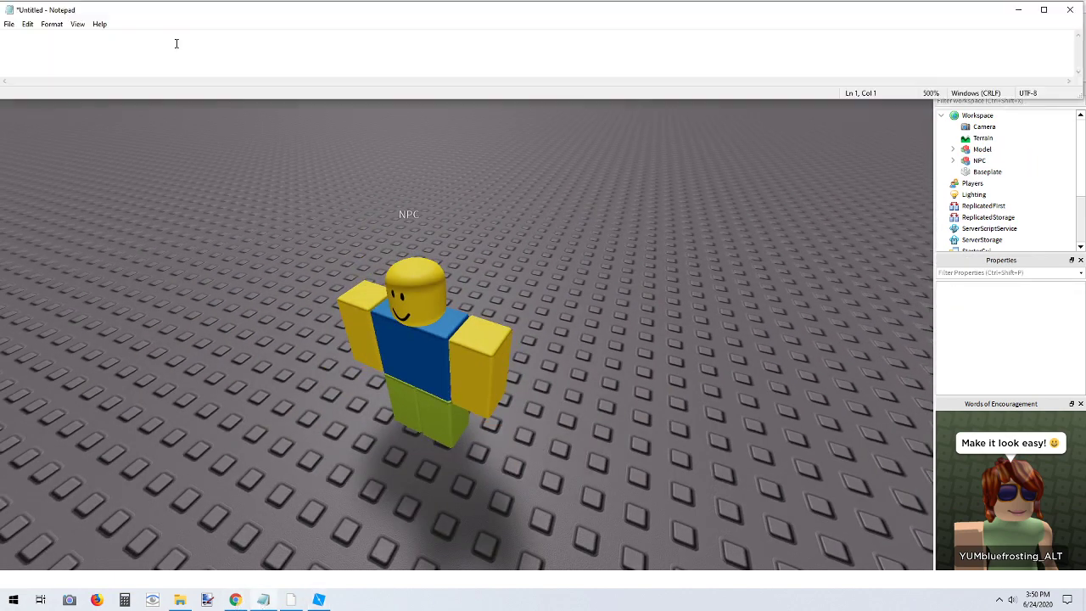
pyautogui.write('Then inser')
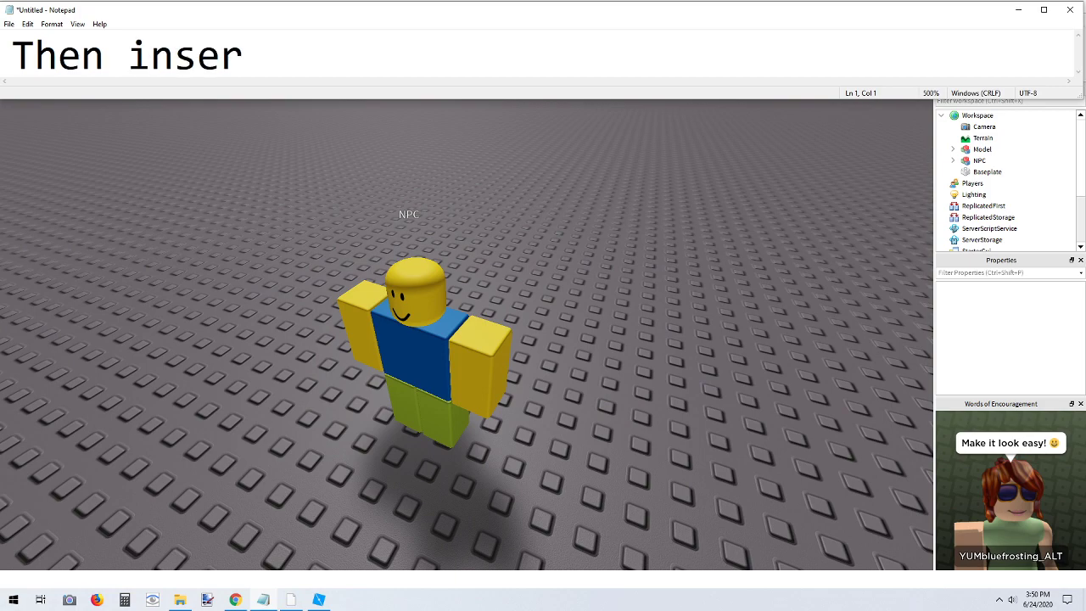
pyautogui.write('t a part')
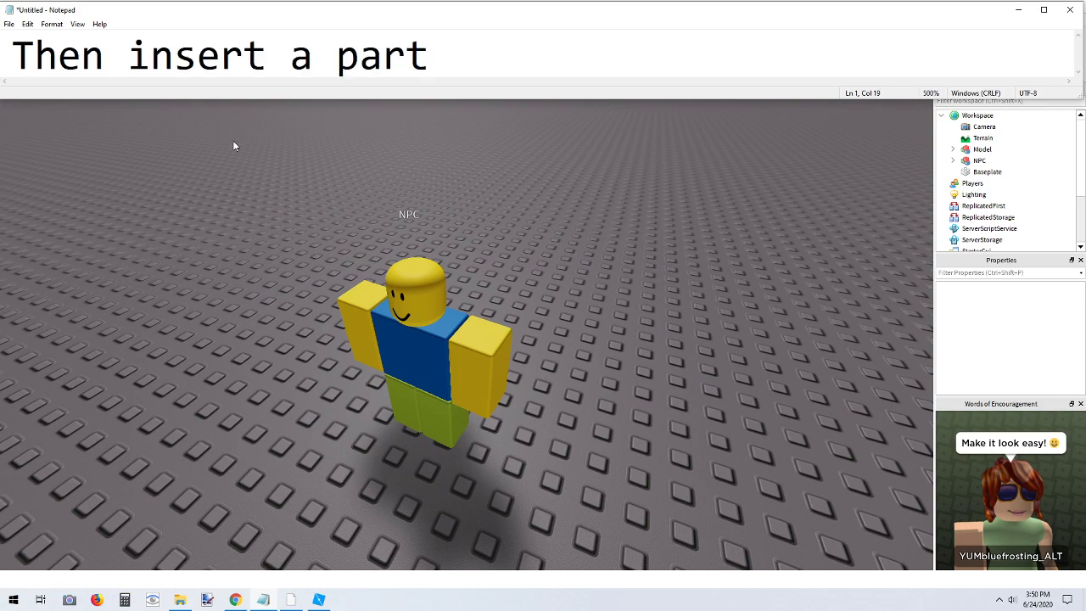
# Switch back to Roblox Studio and set the new-part color to Lime green and the material to Neon
pyautogui.click(307, 175)
pyautogui.moveTo(409, 191); pyautogui.dragTo(357, 219, button='right')
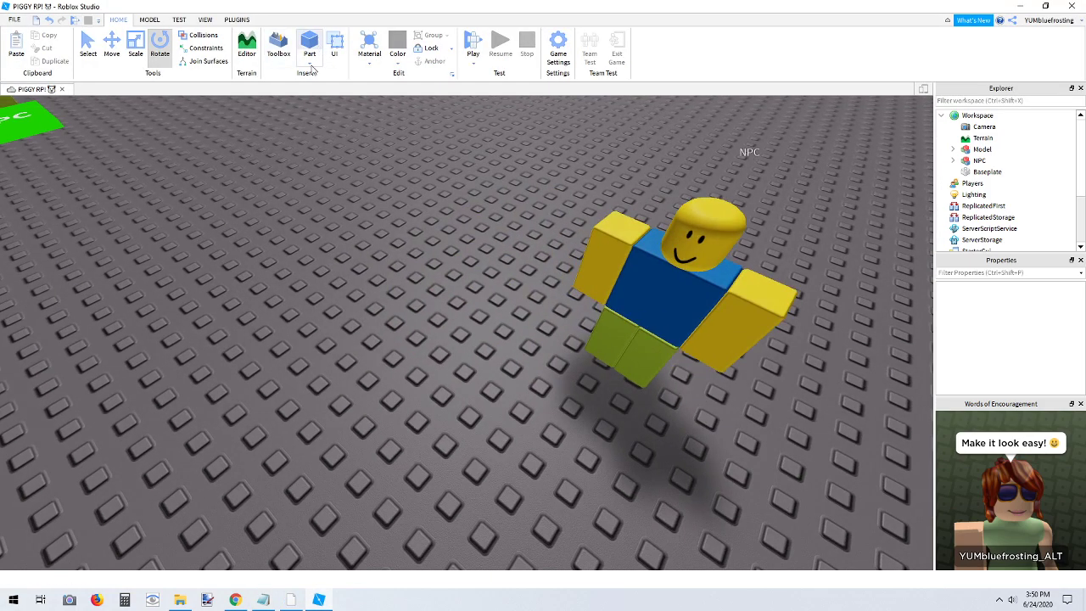
pyautogui.click(397, 51)
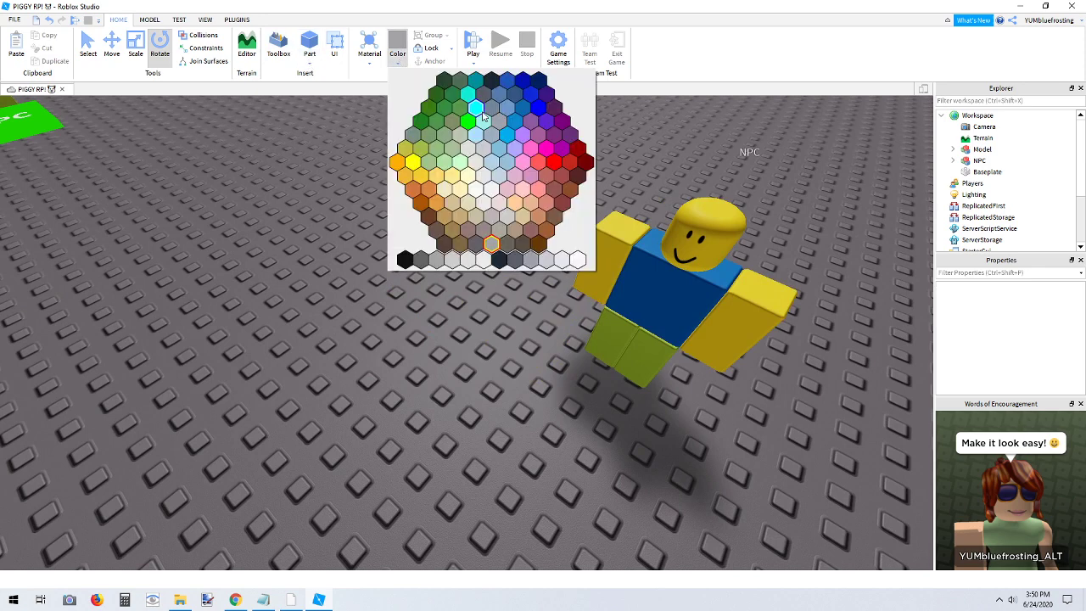
pyautogui.click(467, 121)
pyautogui.click(369, 55)
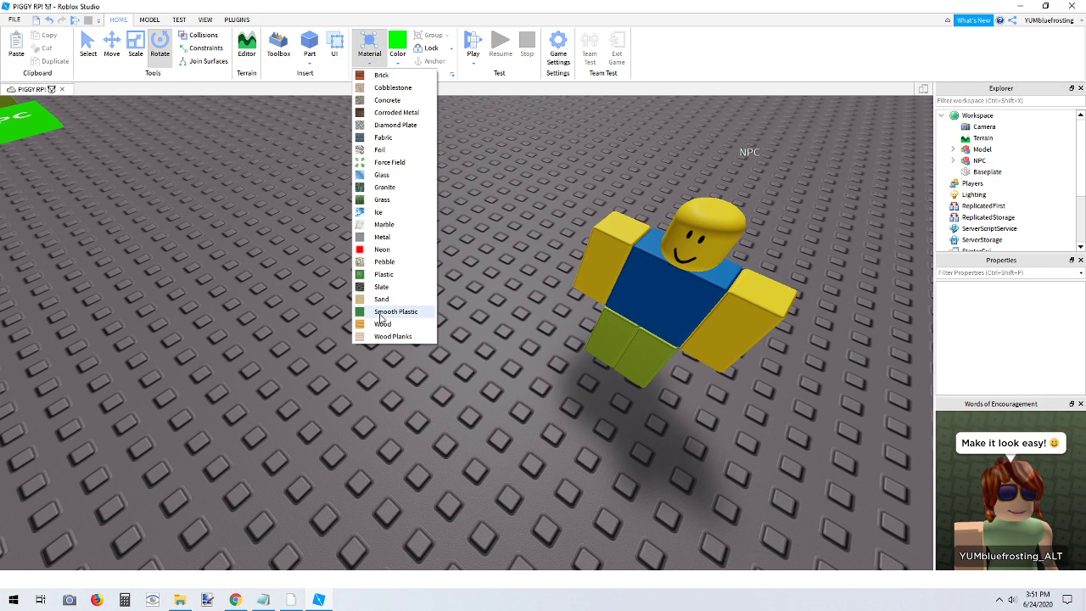
pyautogui.click(382, 249)
# Insert a block part and place it on the baseplate directly in front of the NPC
pyautogui.scroll(-2, 381, 250)
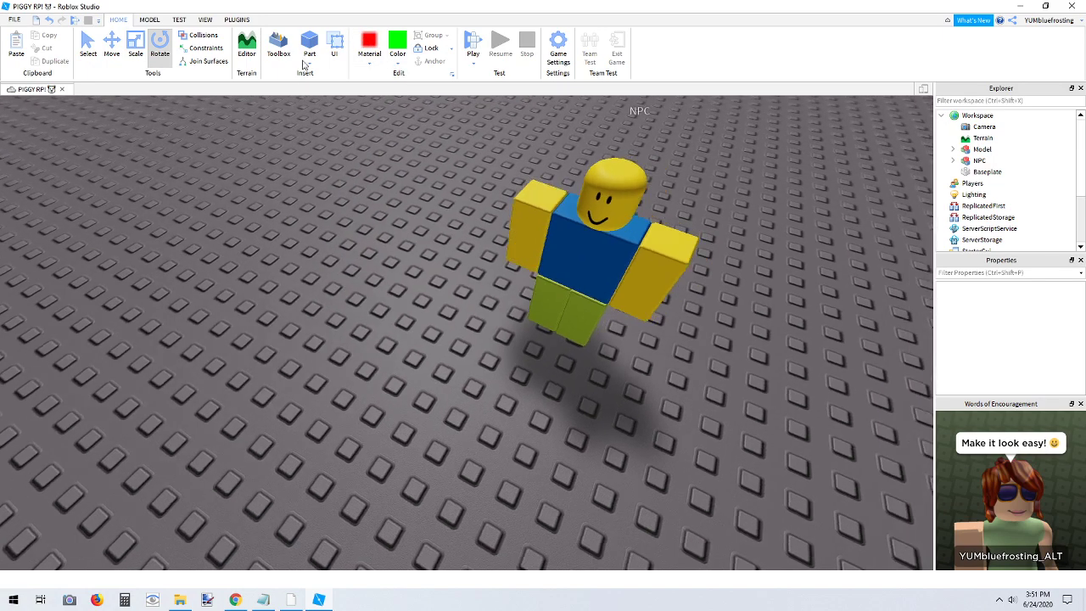
pyautogui.click(307, 49)
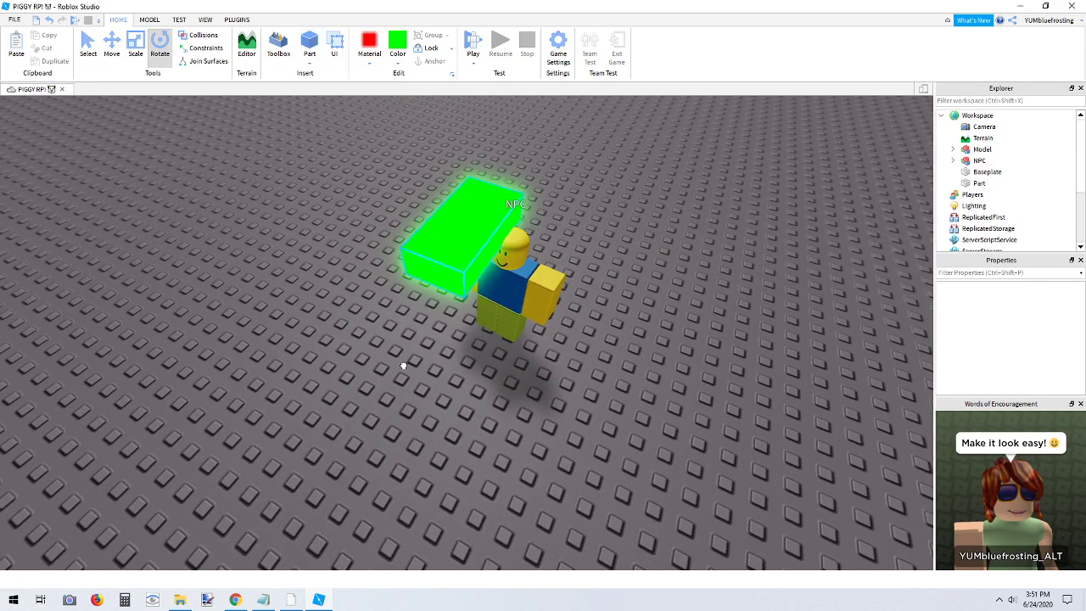
pyautogui.moveTo(403, 365); pyautogui.dragTo(411, 402)
pyautogui.press('a')
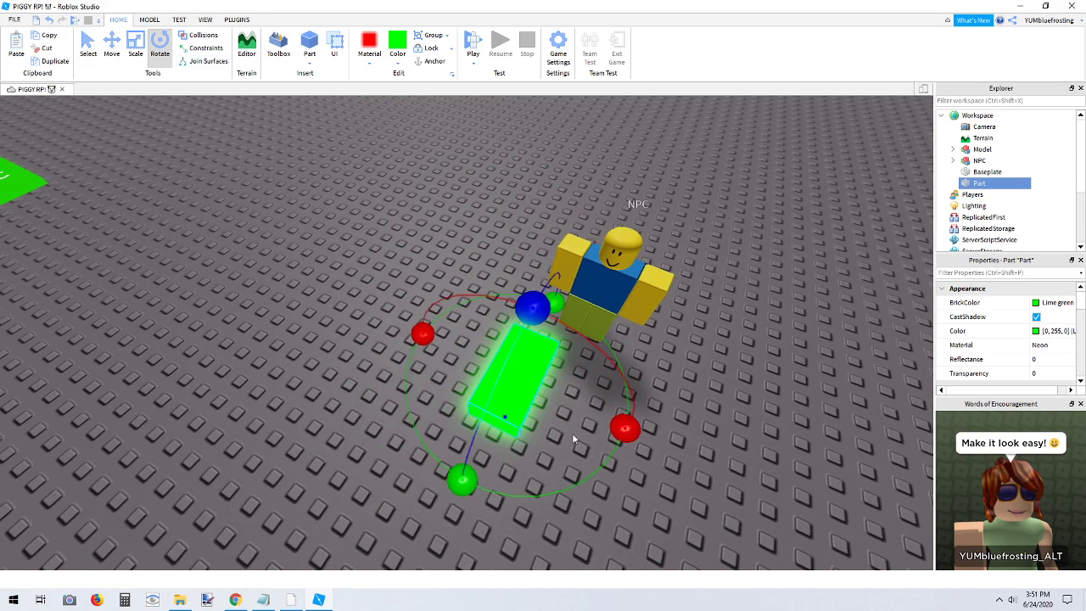
# Scale the green part wider and slightly longer so it forms a roughly square pad in front of the NPC
pyautogui.scroll(-4, 543, 416)
pyautogui.hotkey('ctrl', '3')
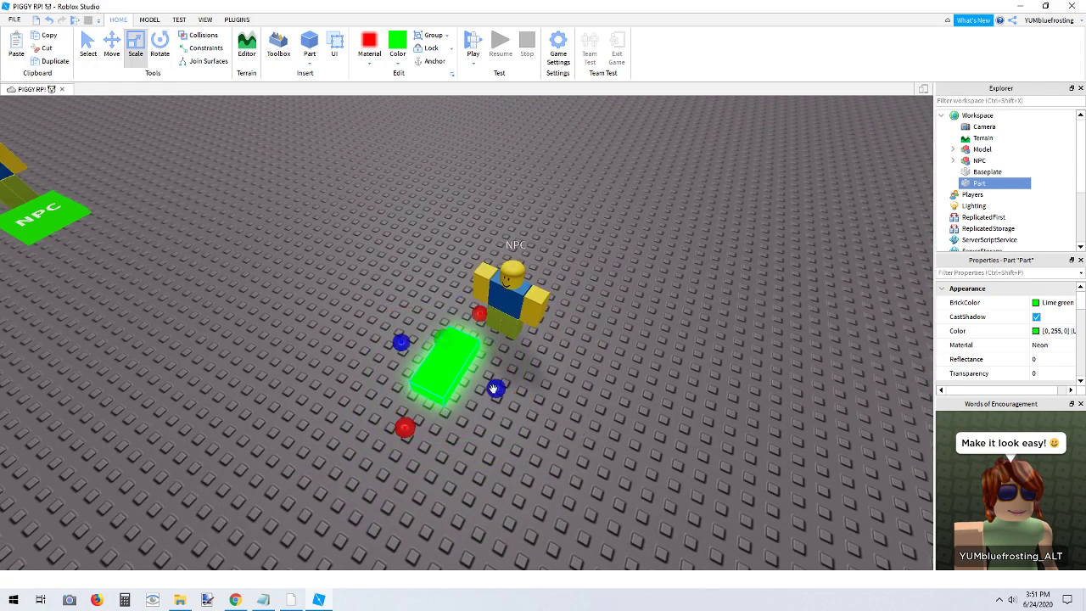
pyautogui.moveTo(495, 389); pyautogui.dragTo(553, 415)
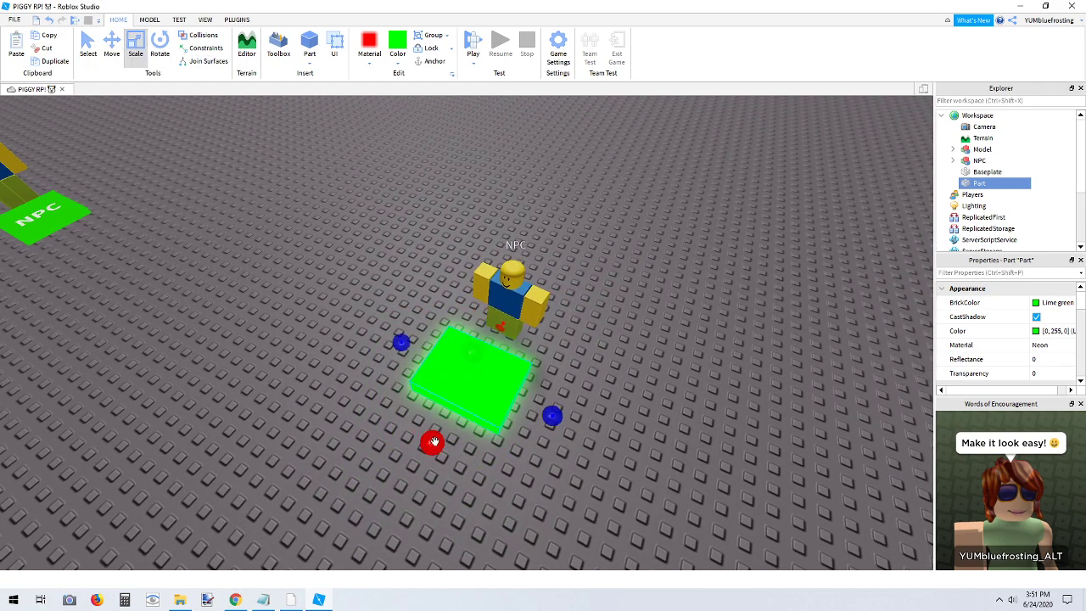
pyautogui.moveTo(432, 442); pyautogui.dragTo(416, 456)
pyautogui.scroll(5, 526, 393)
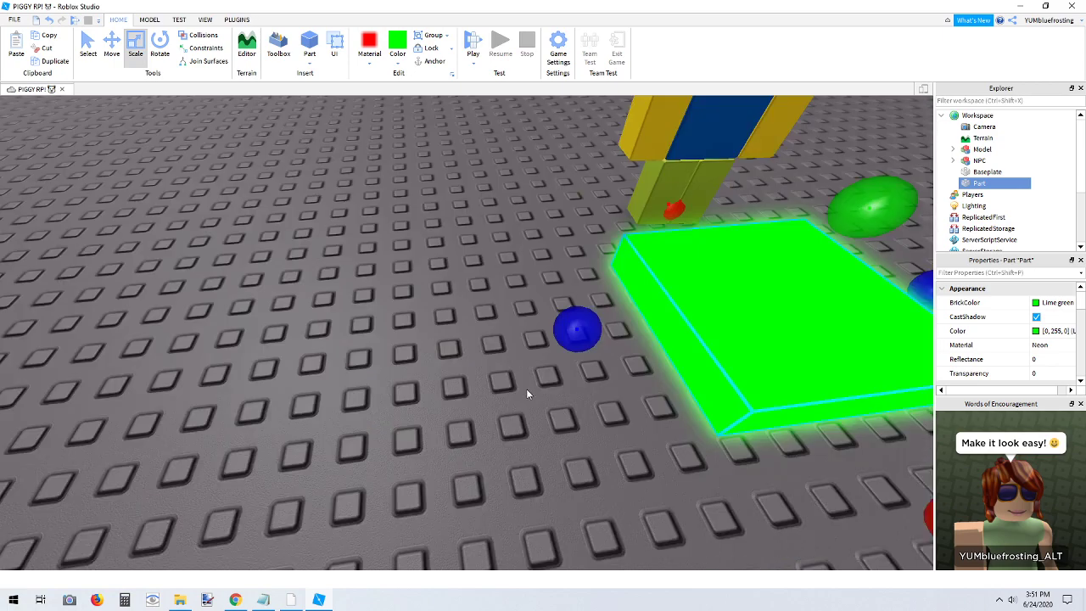
pyautogui.moveTo(527, 393); pyautogui.dragTo(521, 246, button='right')
pyautogui.scroll(-3, 521, 246)
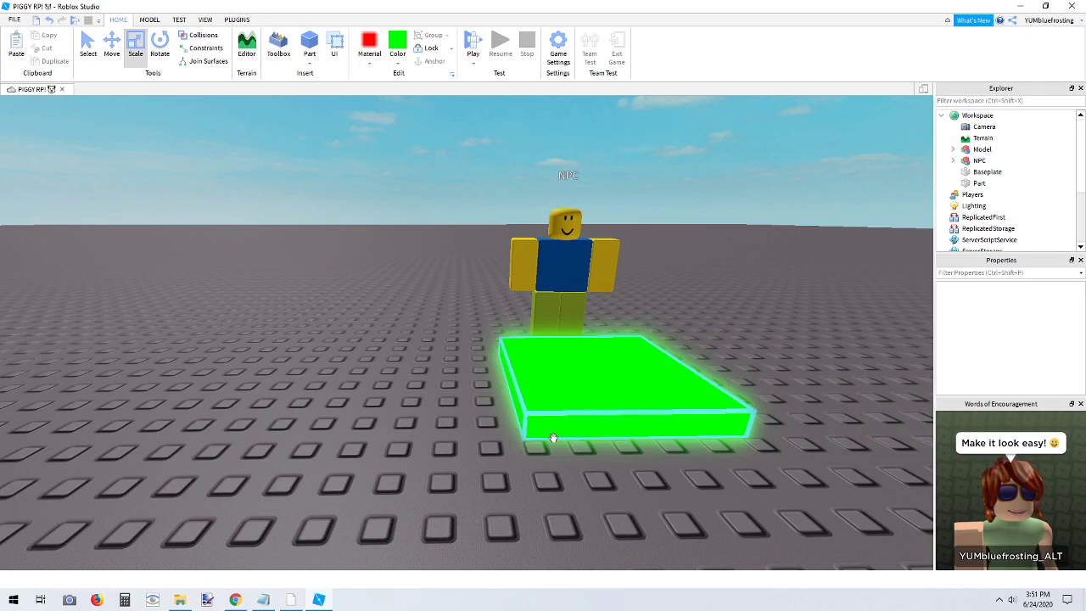
# Close the Words of Encouragement panel and anchor the green part
pyautogui.click(552, 438)
pyautogui.scroll(-5, 1048, 331)
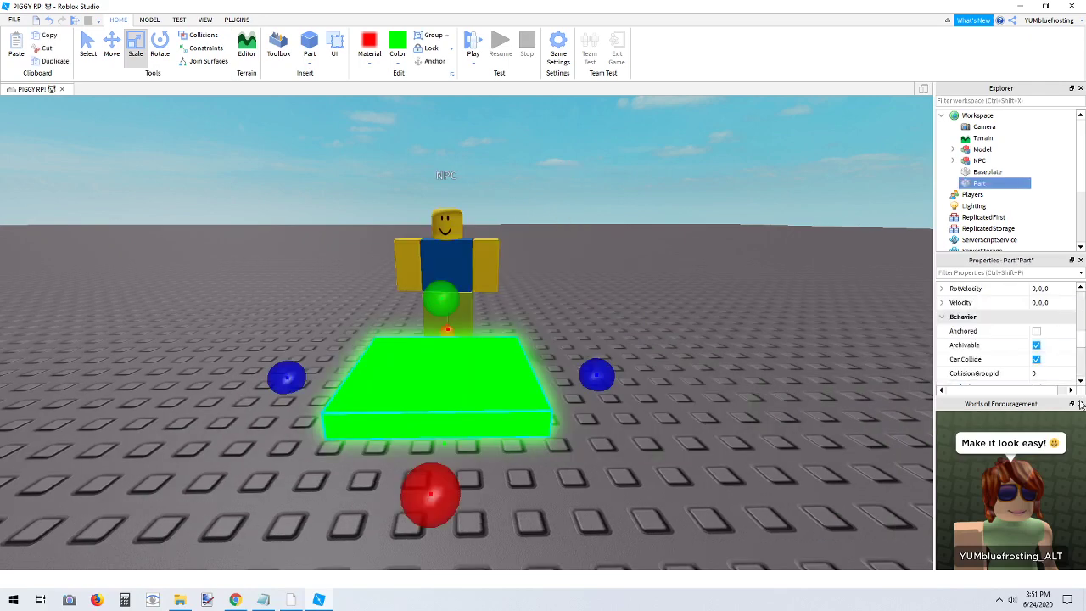
pyautogui.click(1080, 404)
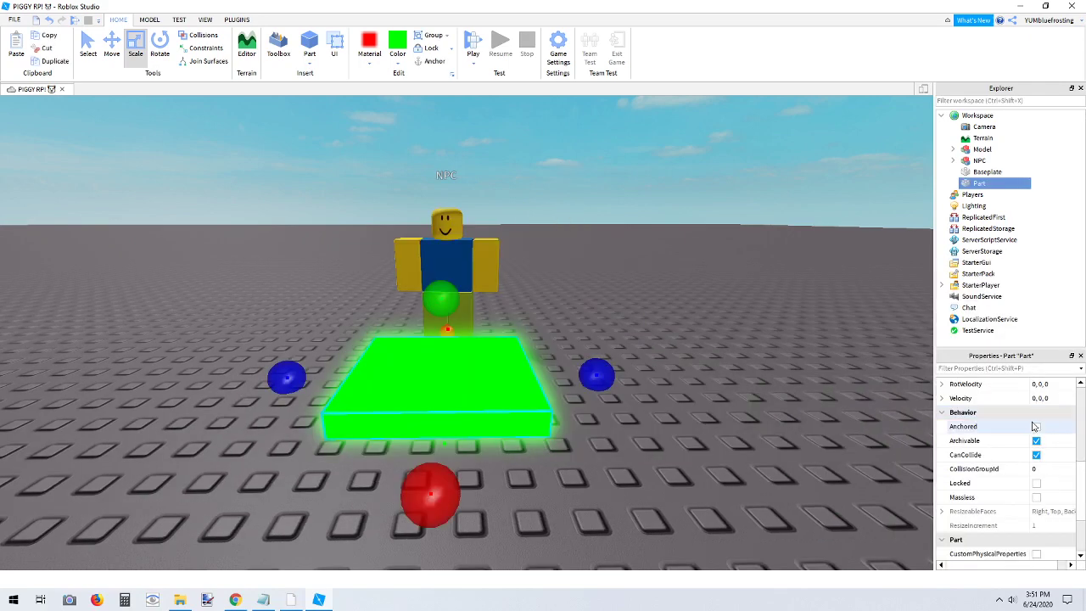
pyautogui.click(1035, 426)
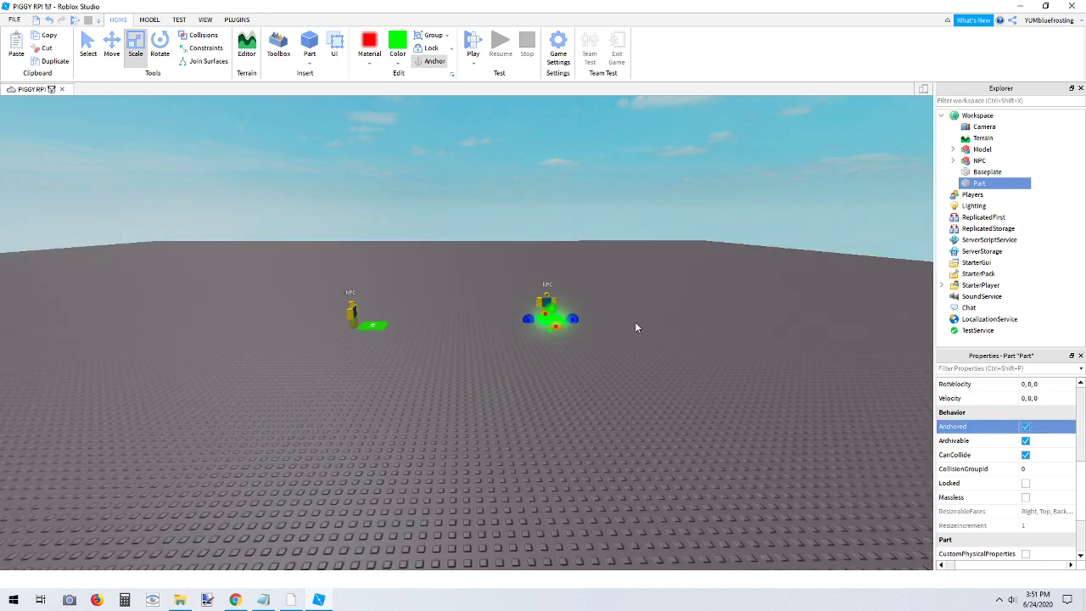
# Select the NPC model behind the green part and rotate it slightly around its vertical axis
pyautogui.click(636, 323)
pyautogui.scroll(3, 635, 323)
pyautogui.moveTo(635, 324); pyautogui.dragTo(635, 324, button='right')
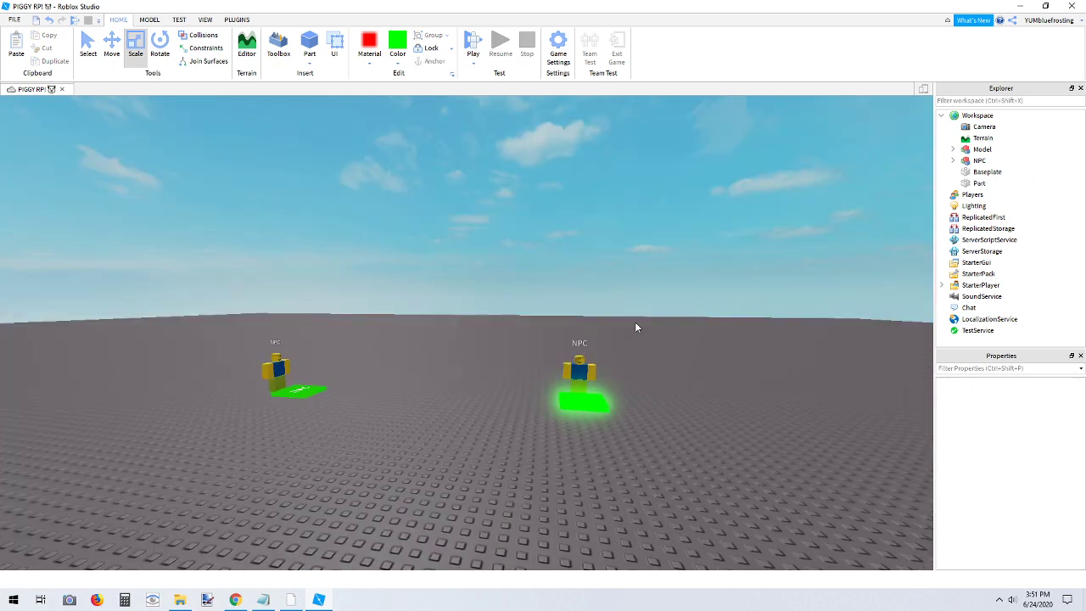
pyautogui.scroll(3, 235, 388)
pyautogui.click(263, 387)
pyautogui.press('f')
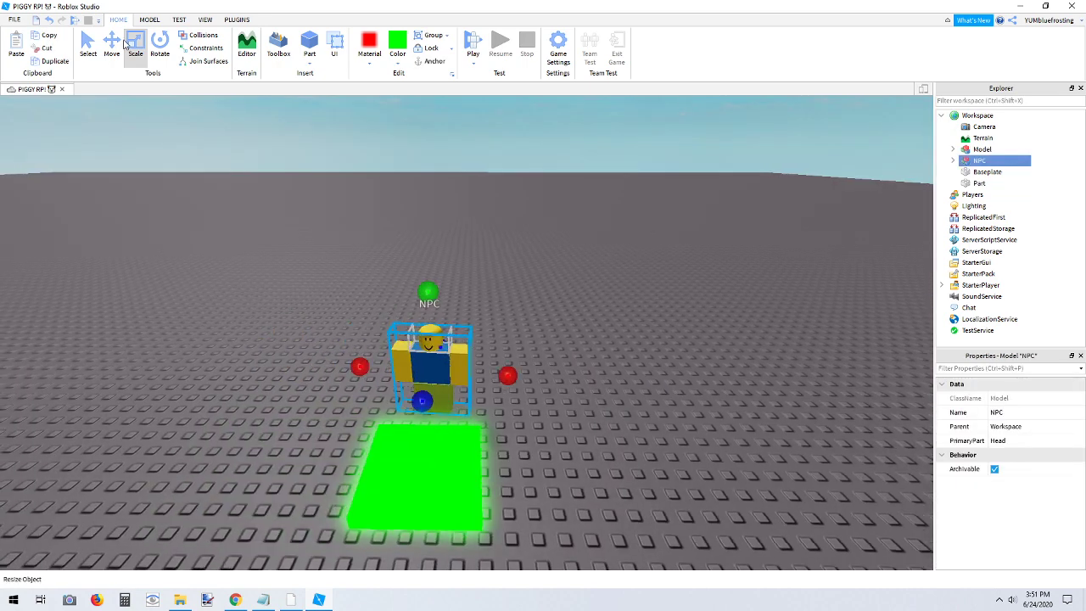
pyautogui.click(117, 44)
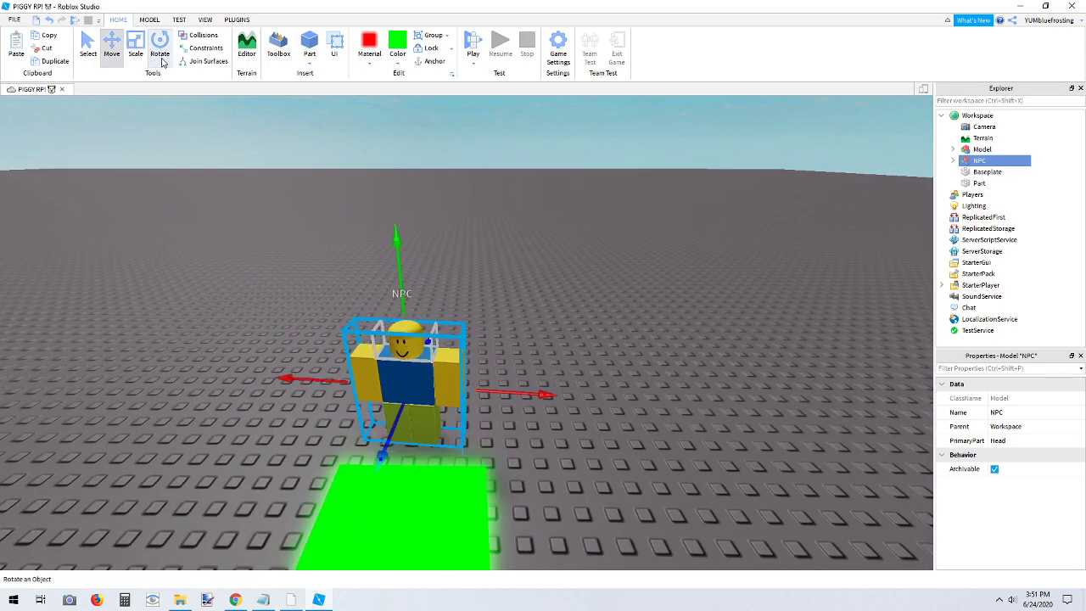
pyautogui.click(160, 46)
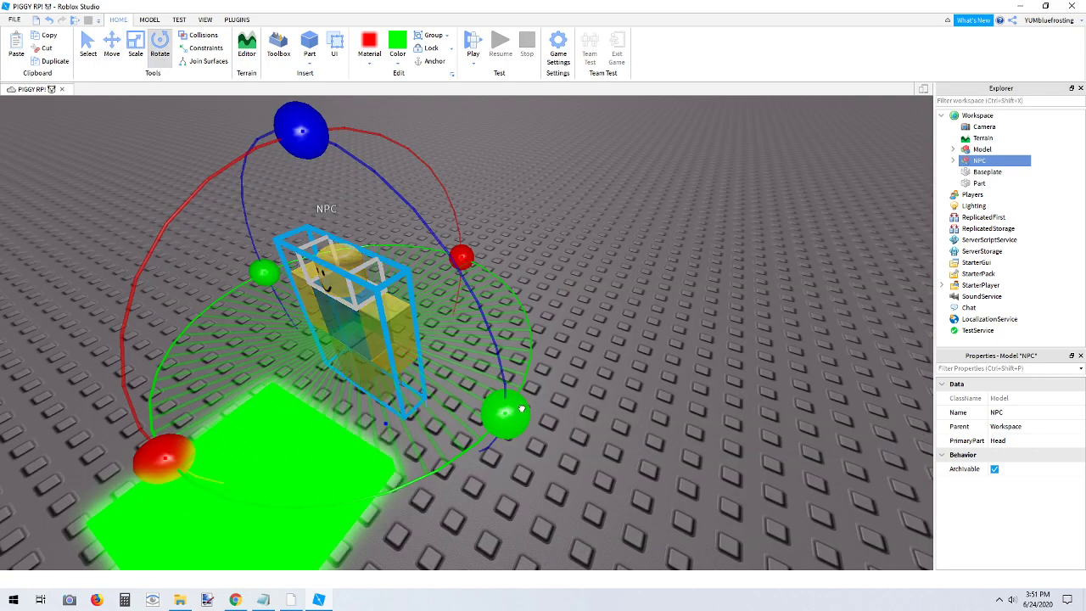
pyautogui.moveTo(506, 411); pyautogui.dragTo(526, 403)
pyautogui.click(586, 373)
pyautogui.press('s')
pyautogui.press('d')
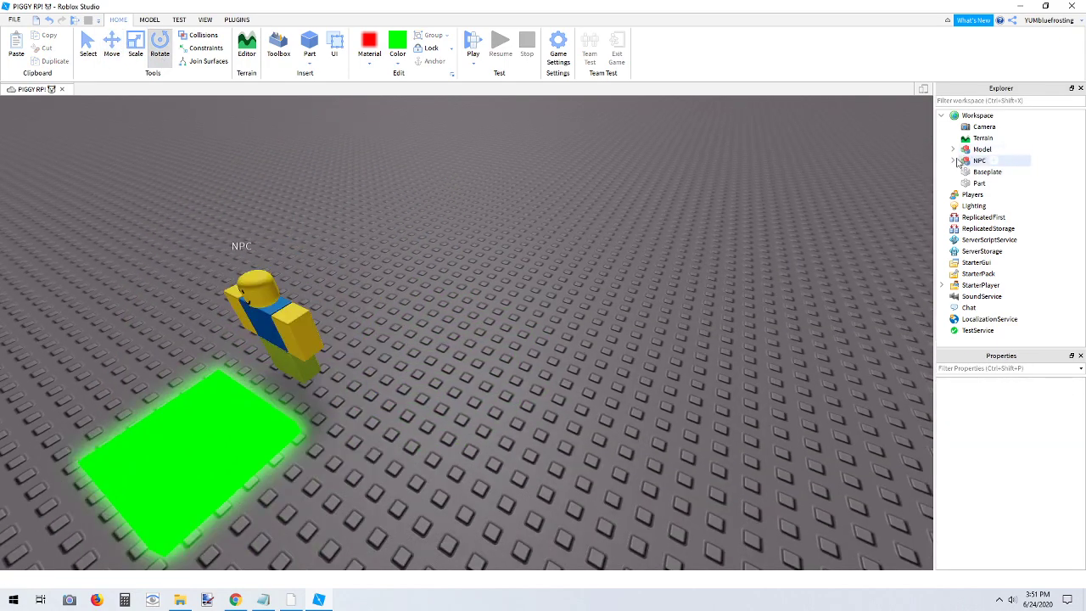
# Remove DropWeapon, Force_Hat, Force_Pants, Force_Shirt, Force_Weapon and the Full Animation script from the NPC model
pyautogui.click(953, 161)
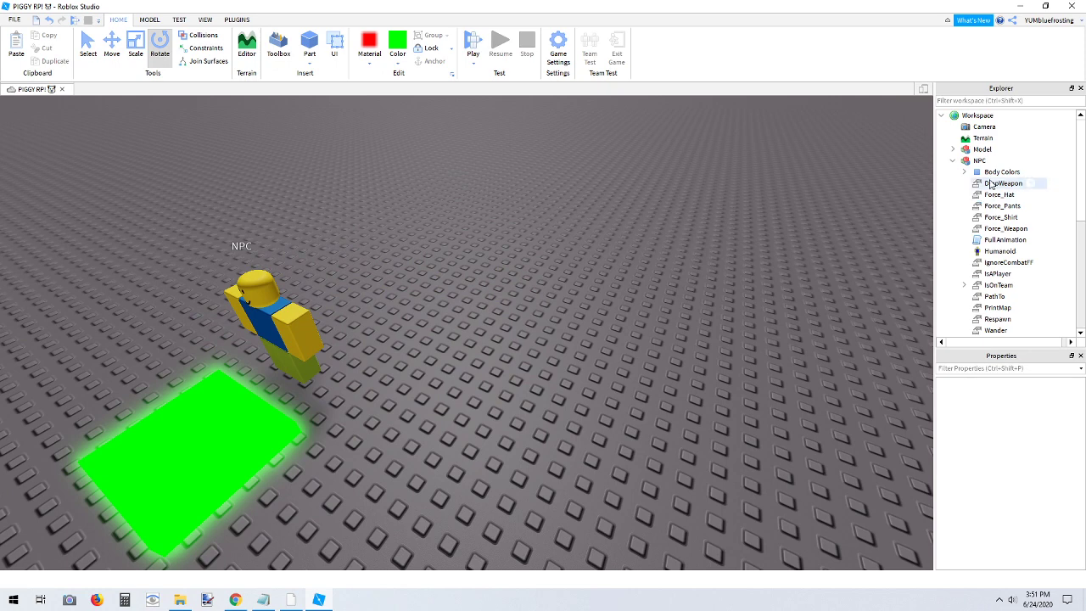
pyautogui.click(999, 183)
pyautogui.keyDown('shift'); pyautogui.click(1006, 228); pyautogui.keyUp('shift')
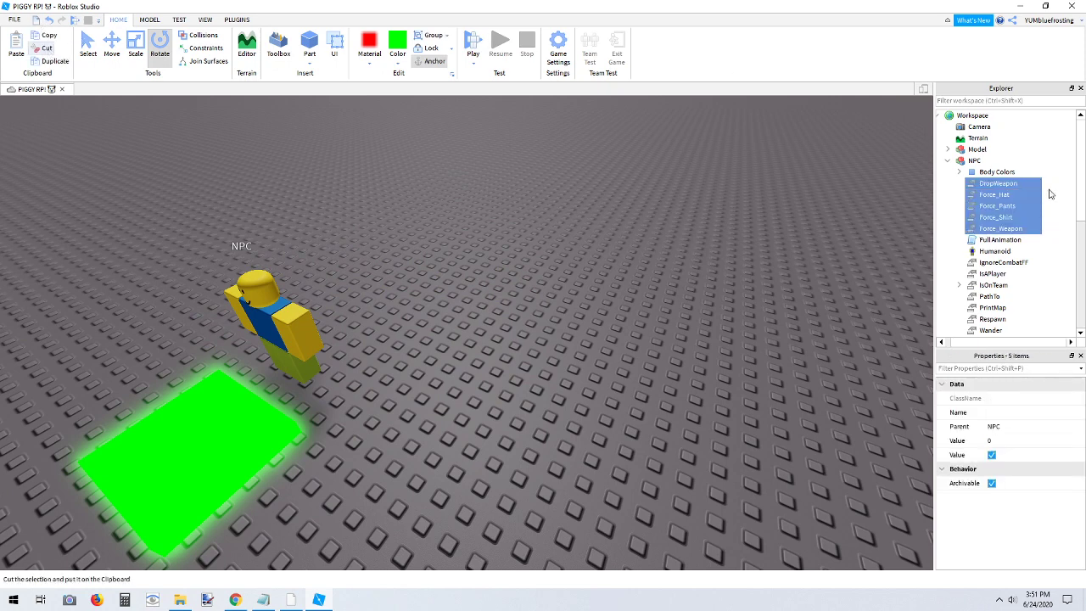
pyautogui.click(47, 47)
pyautogui.click(988, 184)
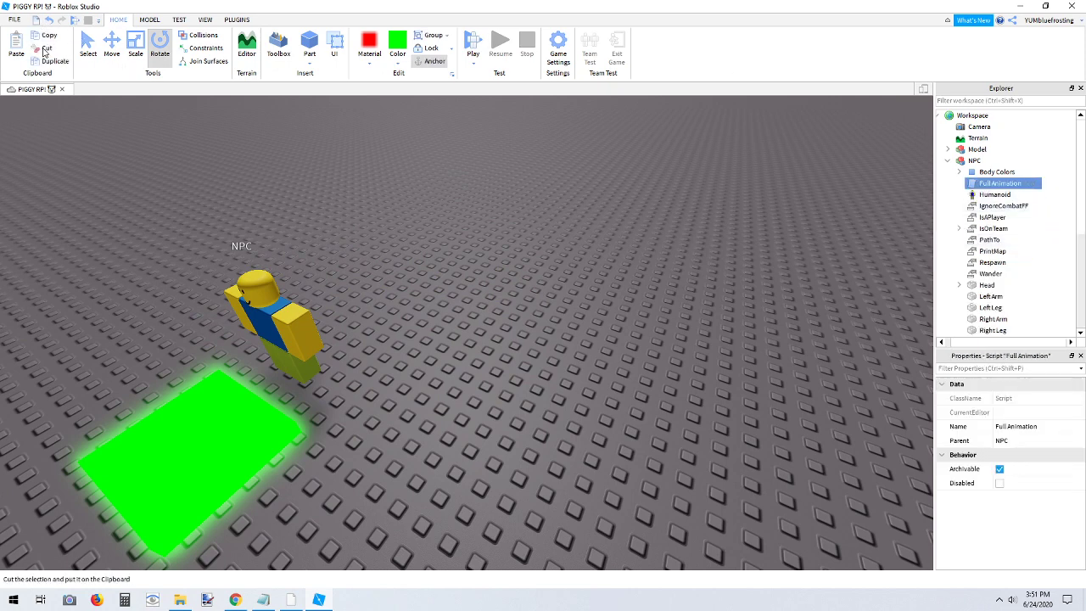
pyautogui.press('Delete')
# Remove the items from IgnoreCombatFF through Wander from the NPC, plus ForceColors inside Body Colors
pyautogui.click(995, 194)
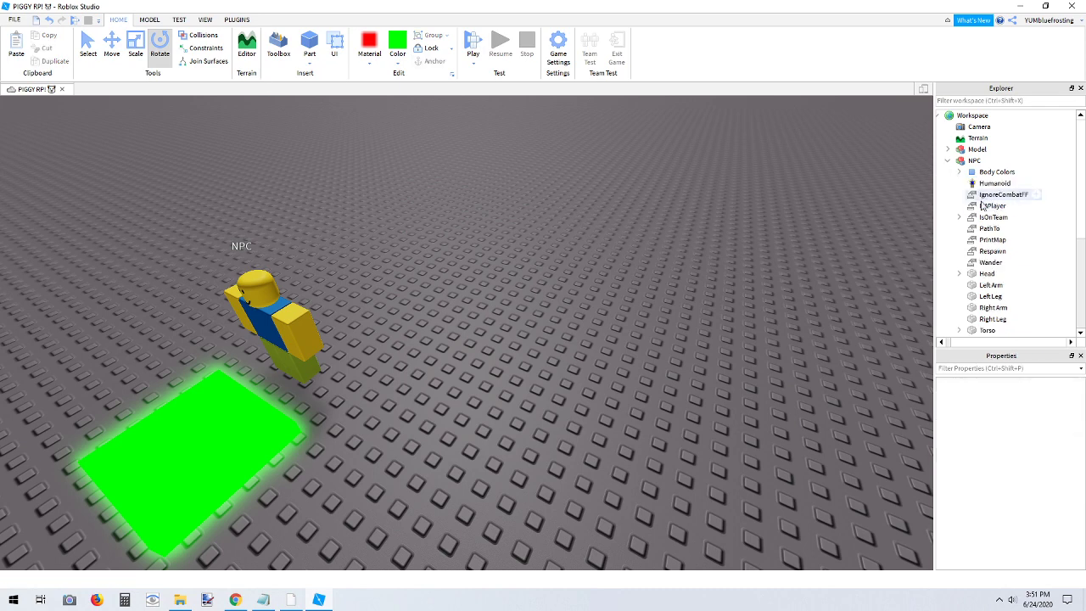
pyautogui.keyDown('shift'); pyautogui.click(991, 262); pyautogui.keyUp('shift')
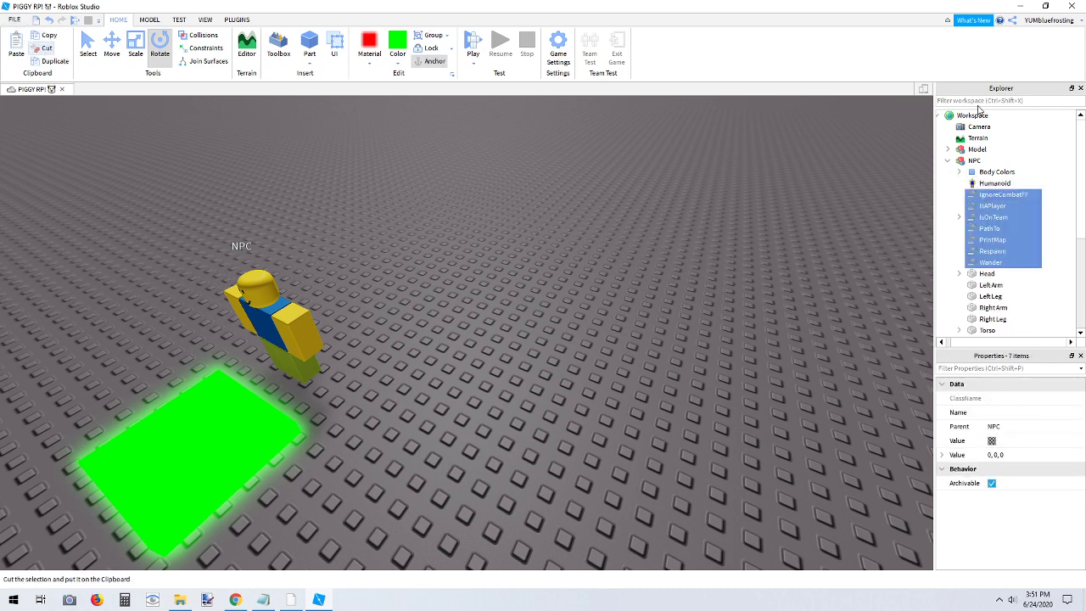
pyautogui.click(47, 47)
pyautogui.click(965, 171)
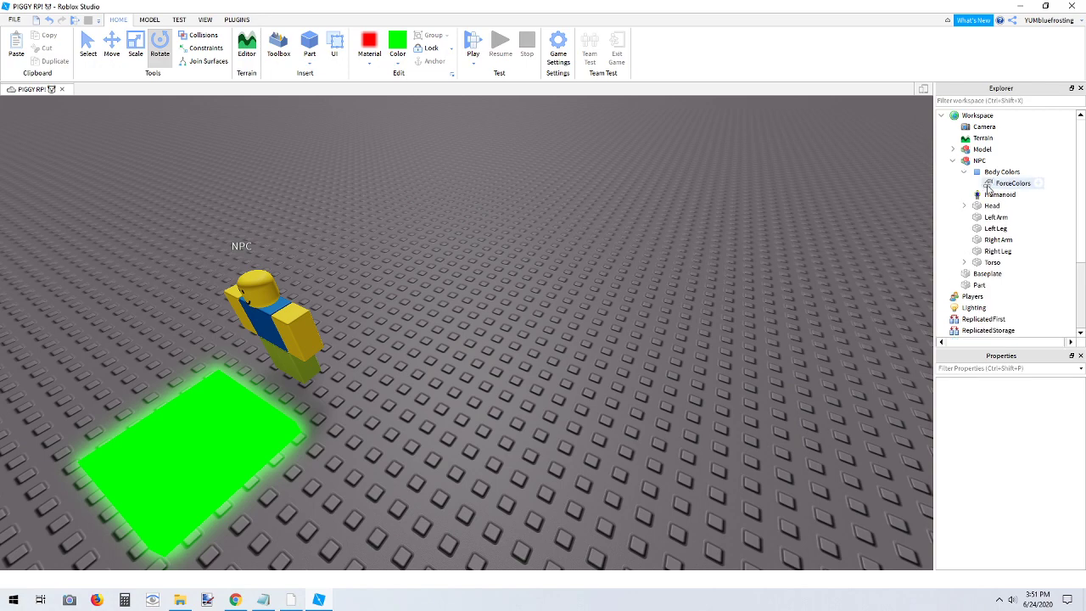
pyautogui.click(1001, 184)
pyautogui.click(46, 48)
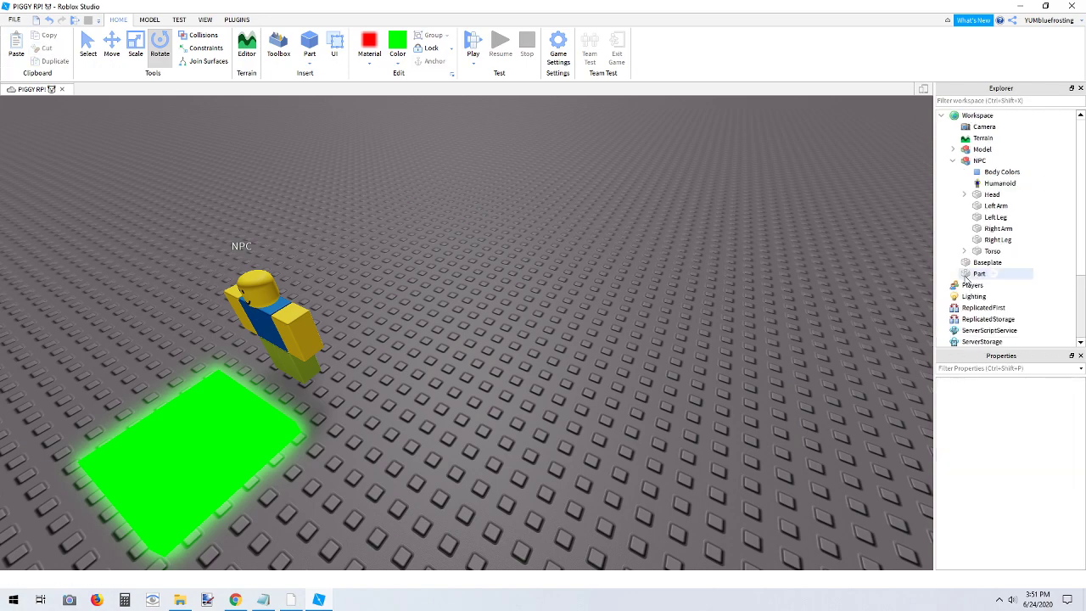
# Move the green part slightly sideways to centre it in front of the NPC, and deselect it
pyautogui.moveTo(814, 298); pyautogui.dragTo(646, 319, button='right')
pyautogui.press('a')
pyautogui.press('w')
pyautogui.press('s')
pyautogui.press('w')
pyautogui.press('s')
pyautogui.press('a')
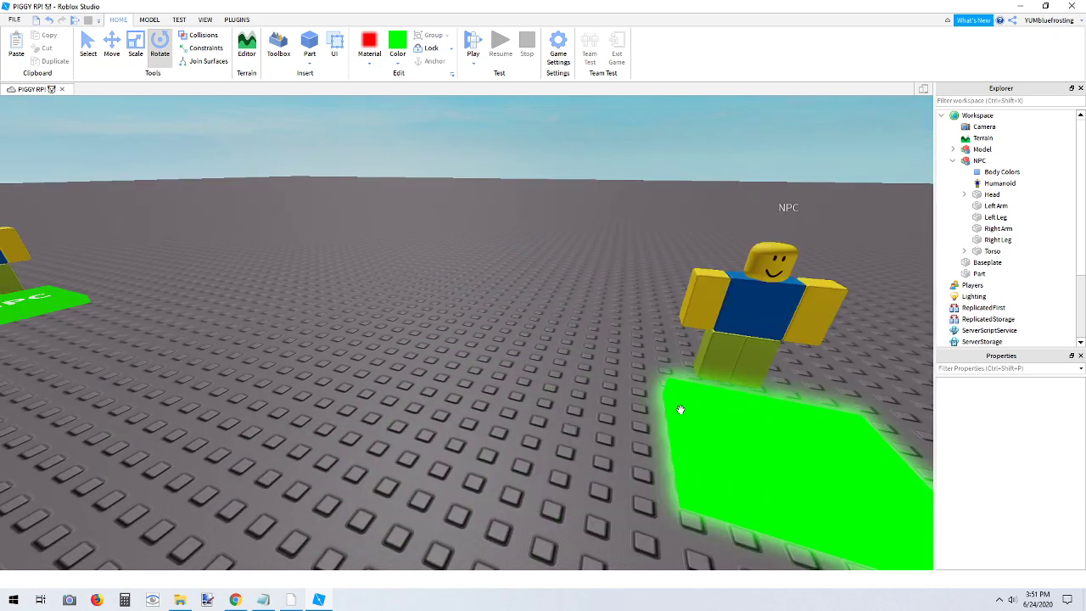
pyautogui.click(678, 408)
pyautogui.scroll(-3, 641, 426)
pyautogui.hotkey('ctrl', '2')
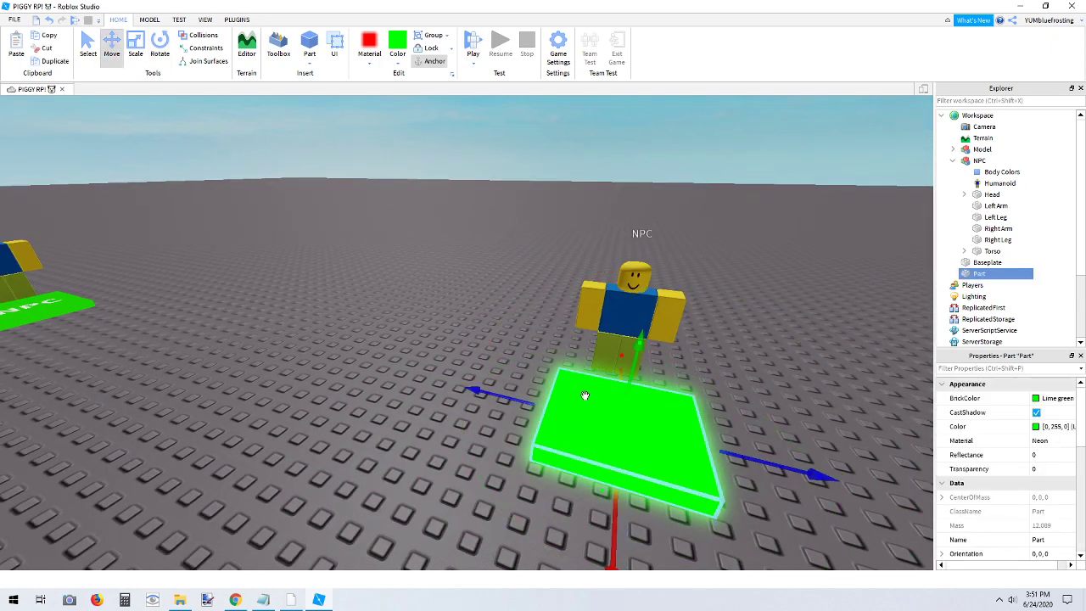
pyautogui.click(823, 401)
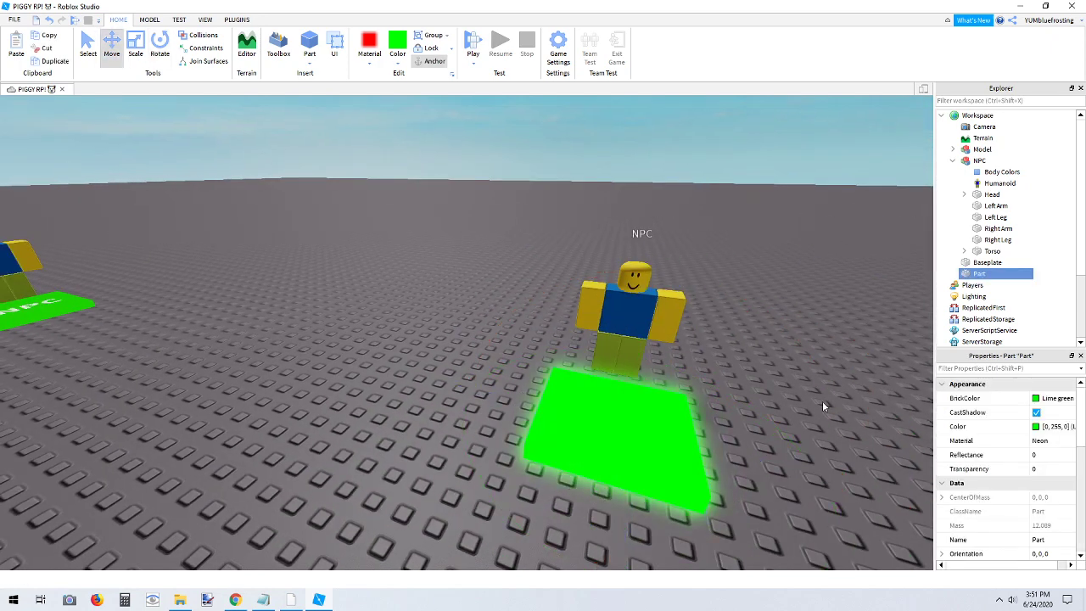
pyautogui.press('d')
pyautogui.press('a')
pyautogui.press('s')
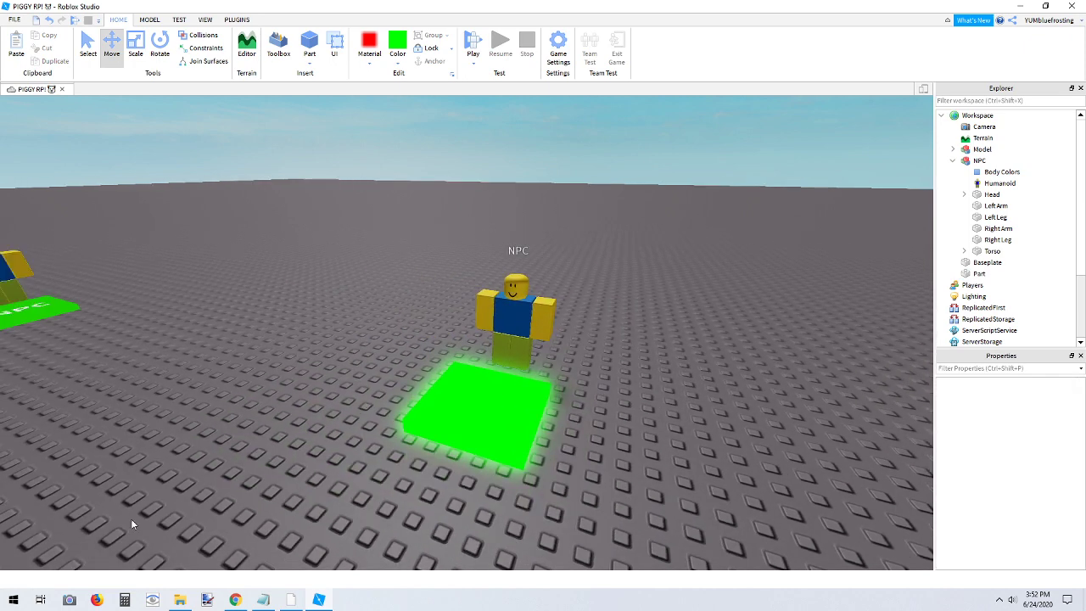
pyautogui.press('w')
# Switch to Notepad and replace the note with "Okay name the part "Pad" then group them"
pyautogui.click(291, 600)
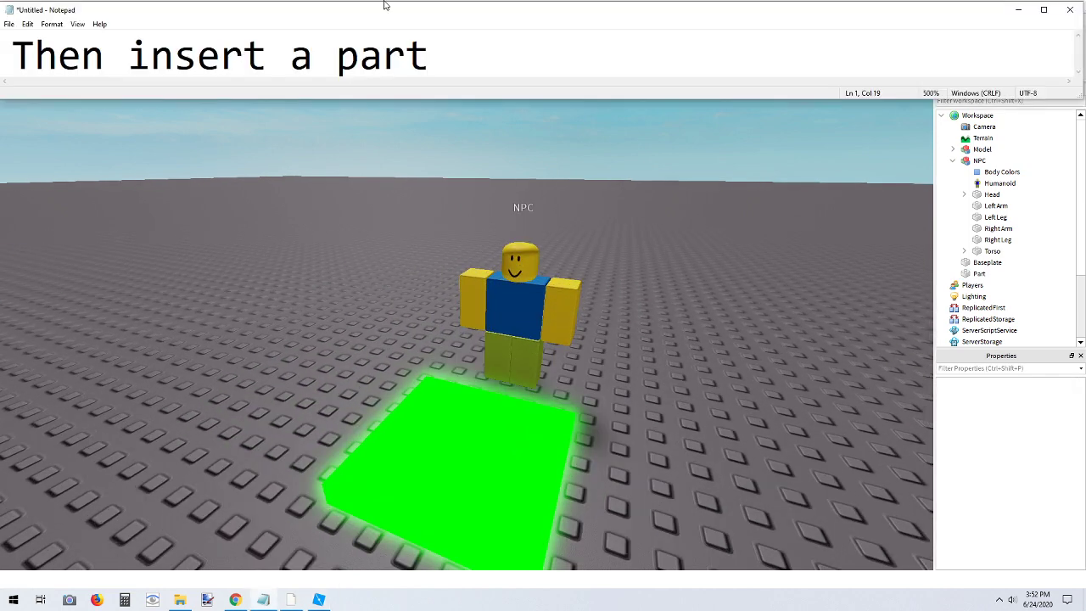
pyautogui.hotkey('ctrl', 'a')
pyautogui.press('BackSpace')
pyautogui.write('Okay')
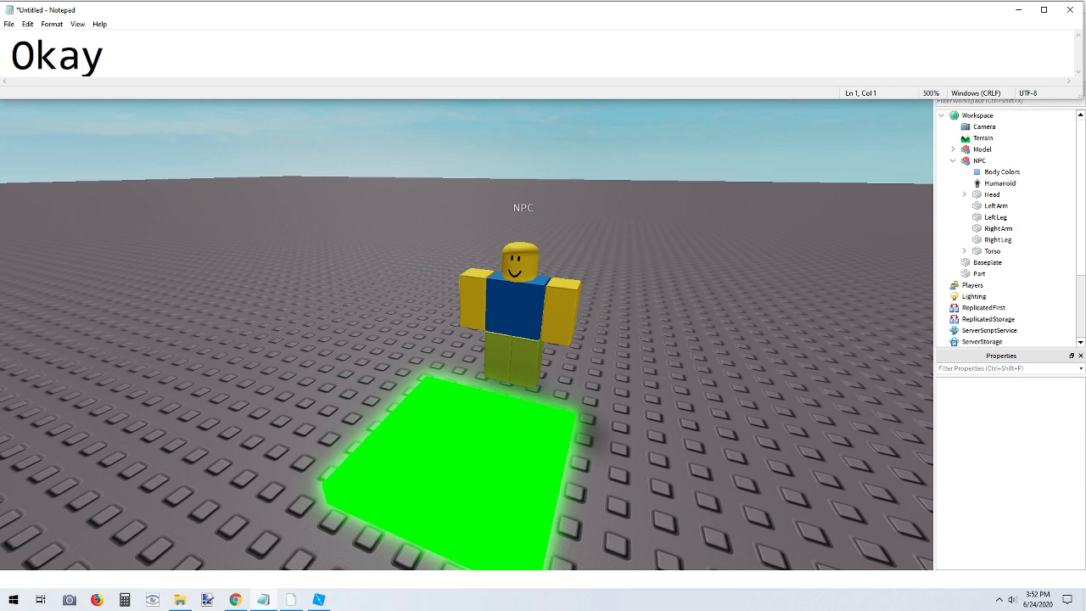
pyautogui.write(' name the')
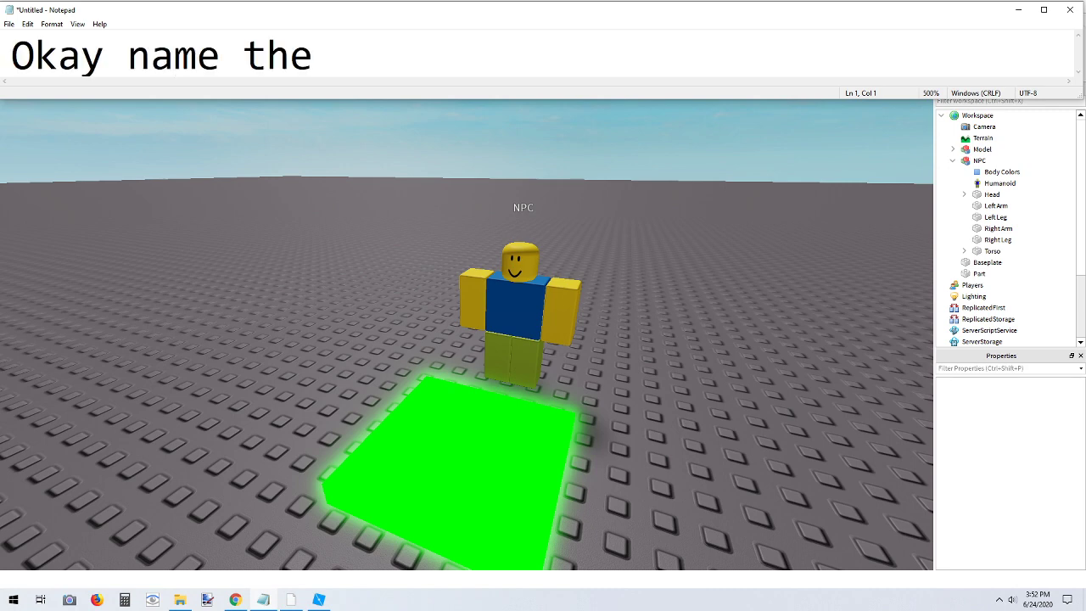
pyautogui.write(' part "Pad"')
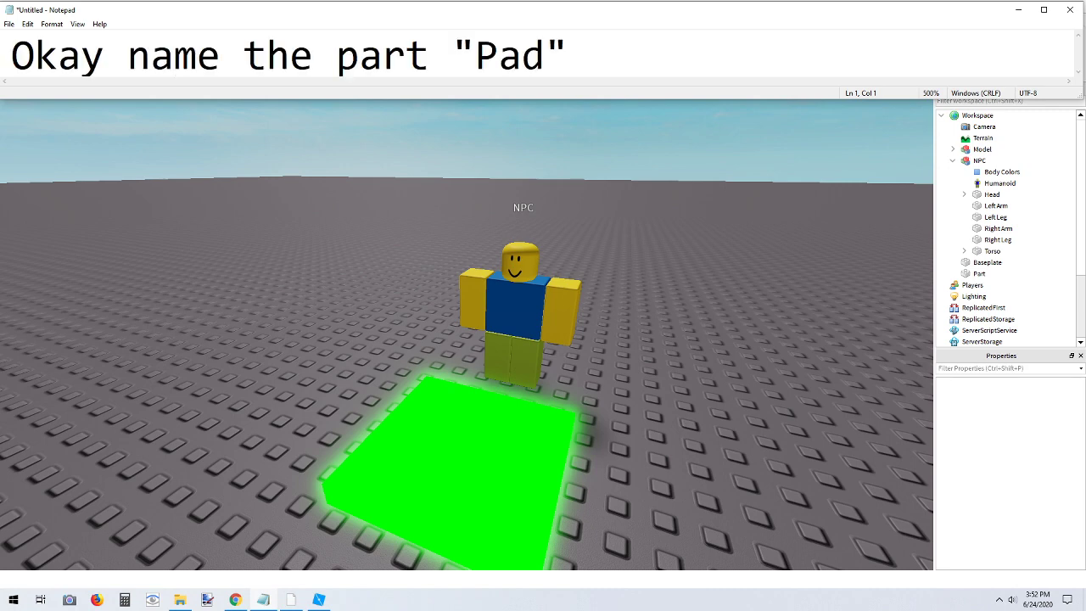
pyautogui.write(' then g')
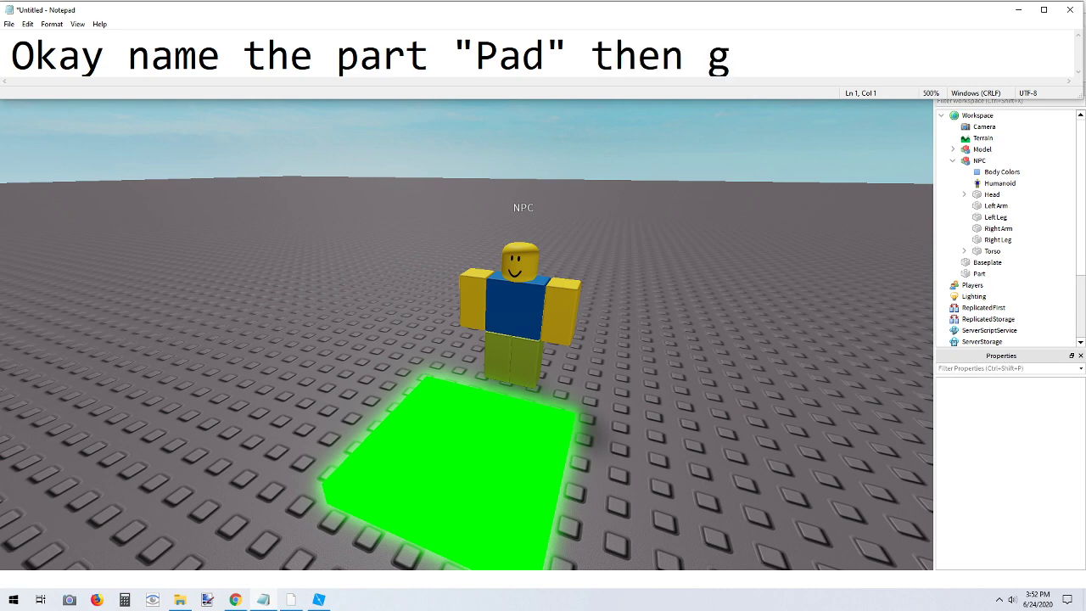
pyautogui.write('roup them')
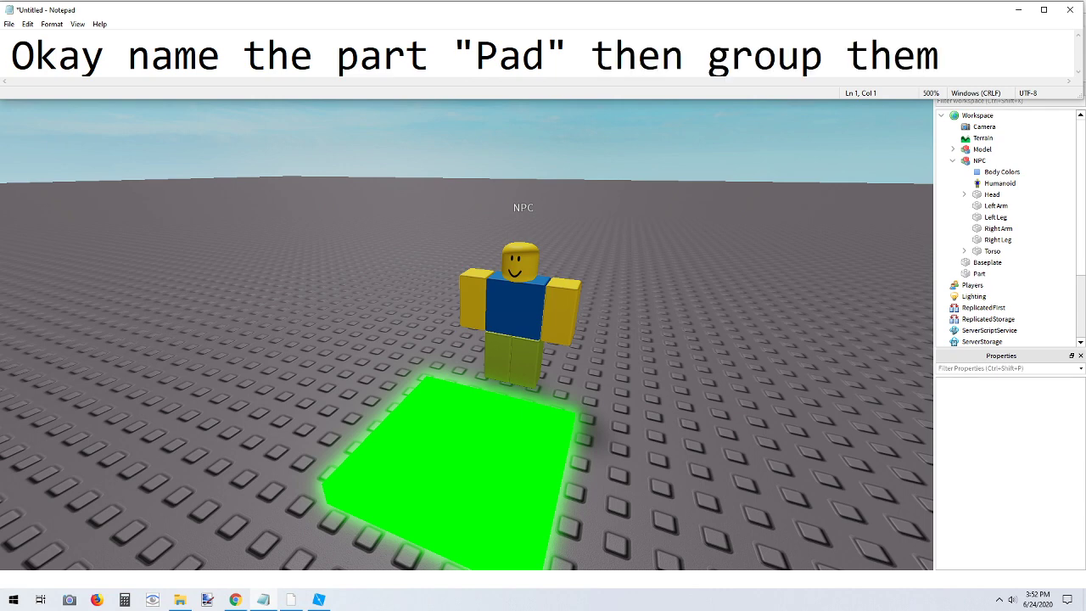
# End the note with a full stop, switch to Roblox Studio and rename the green part "Pad"
pyautogui.write('.')
pyautogui.hotkey('alt', 'Tab')
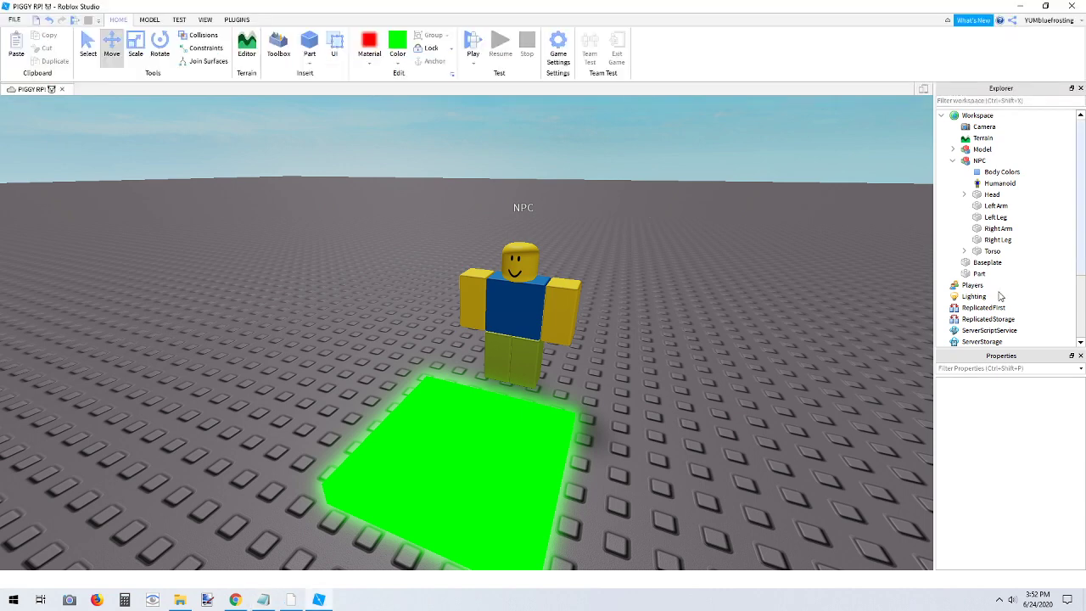
pyautogui.rightClick(980, 273)
pyautogui.click(978, 338)
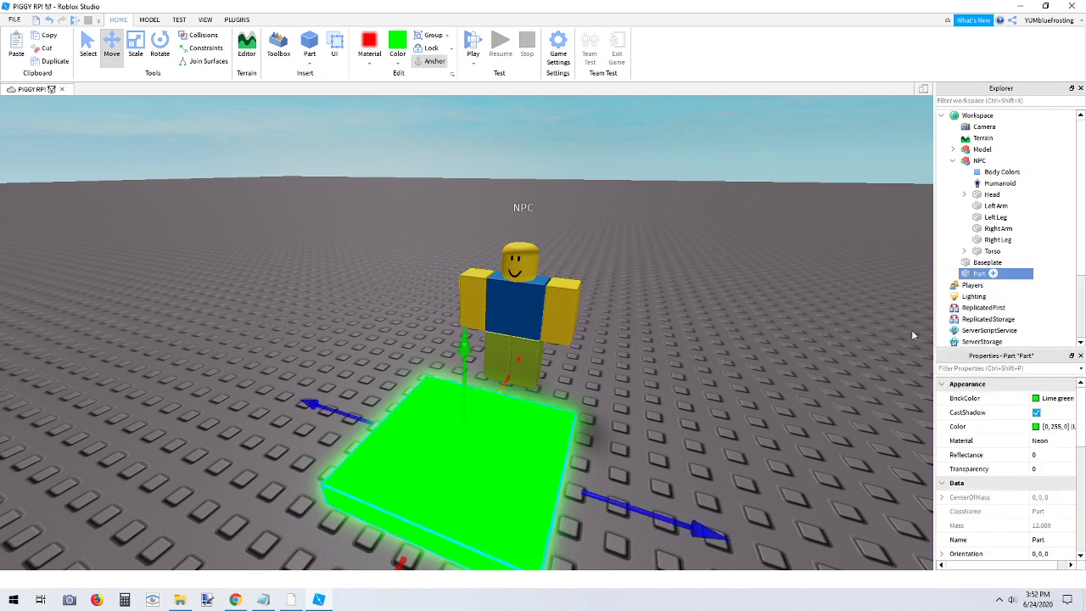
pyautogui.write('Pad')
pyautogui.press('Return')
# Group Pad into a new model and move the NPC into that same model beside it
pyautogui.click(953, 160)
pyautogui.moveTo(978, 183); pyautogui.dragTo(973, 188)
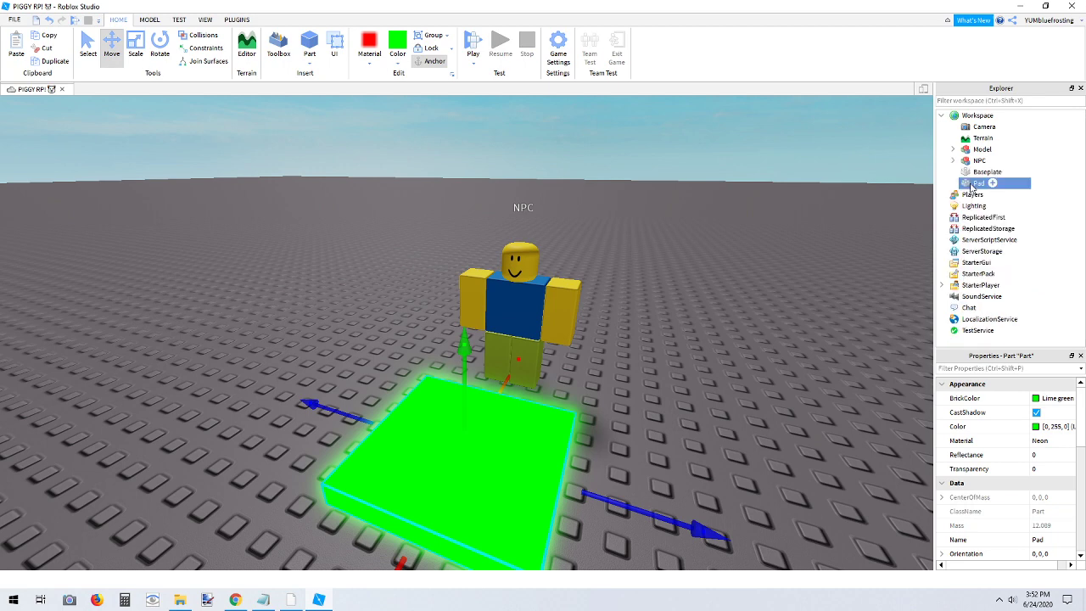
pyautogui.rightClick(973, 187)
pyautogui.click(975, 270)
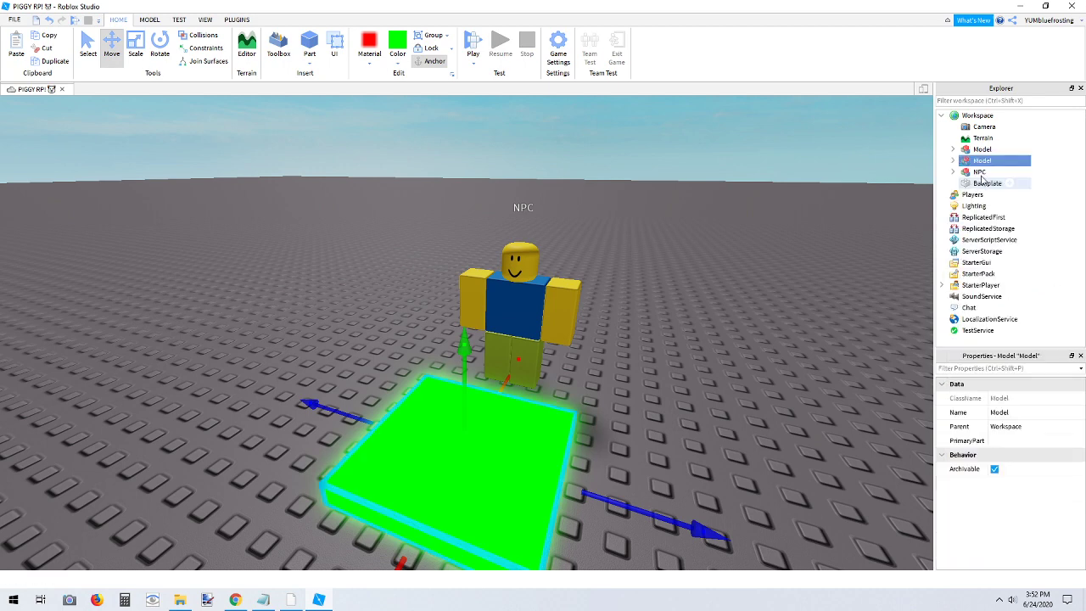
pyautogui.moveTo(971, 175); pyautogui.dragTo(984, 161)
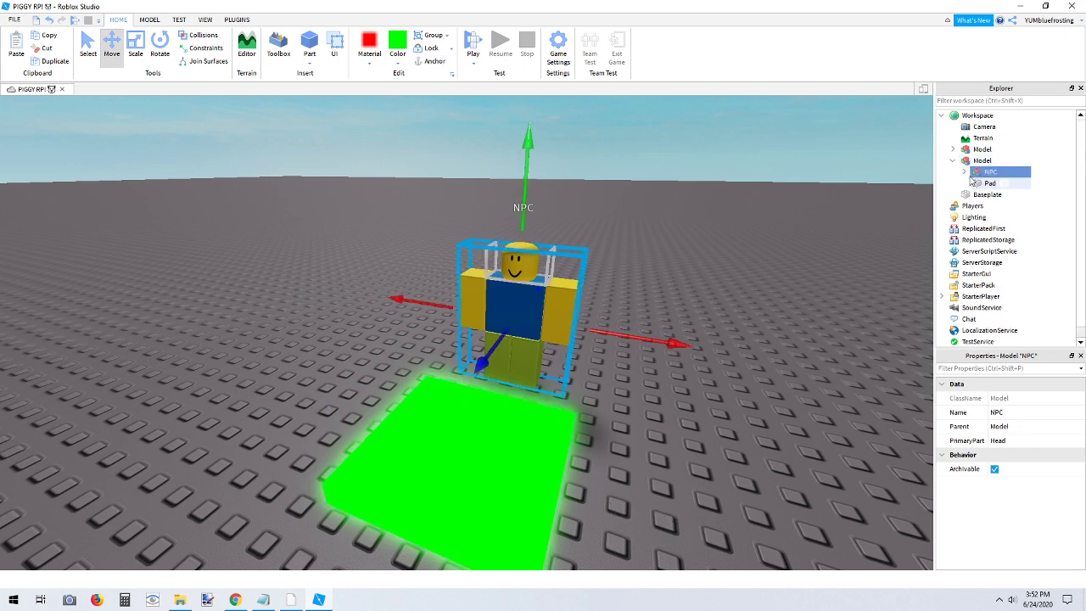
pyautogui.moveTo(733, 273); pyautogui.dragTo(767, 290, button='right')
pyautogui.scroll(-2, 755, 284)
pyautogui.click(991, 184)
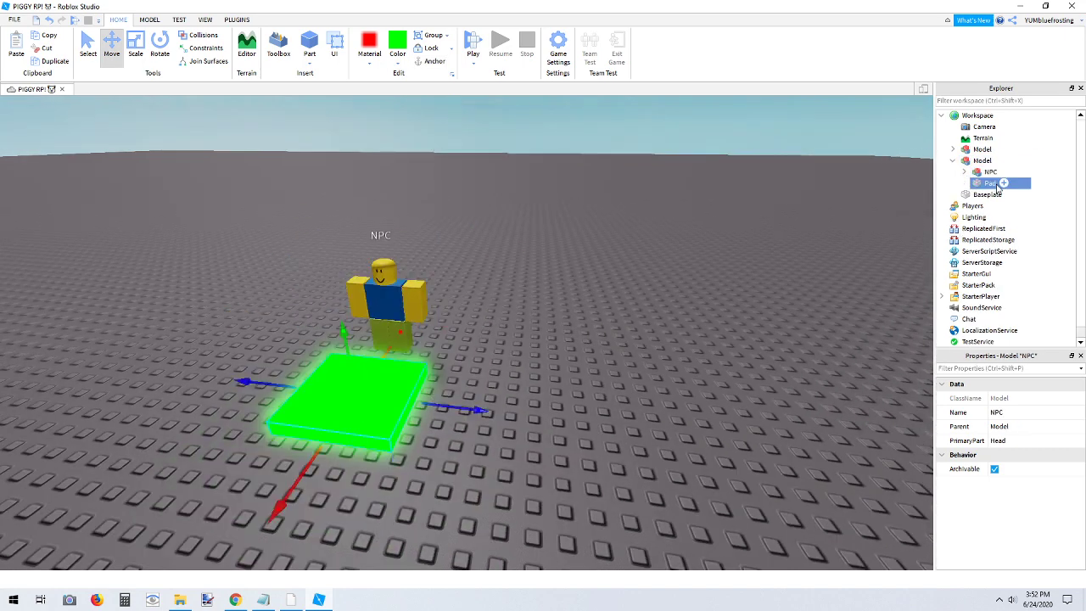
# Switch to Notepad and replace the note with "Then add a script into Pad."
pyautogui.hotkey('alt', 'Tab')
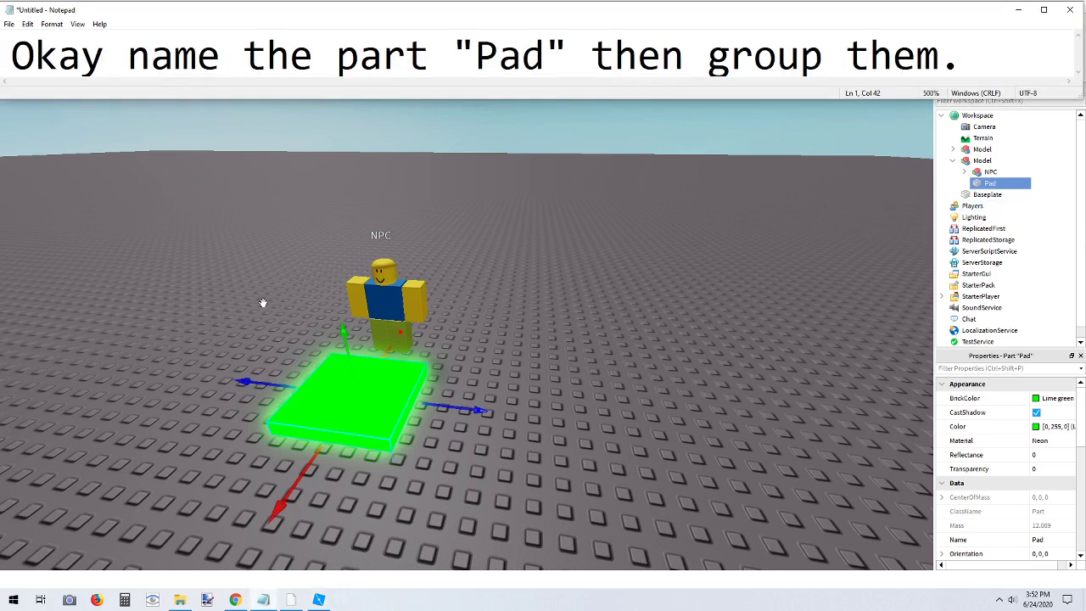
pyautogui.hotkey('shift', 'Home')
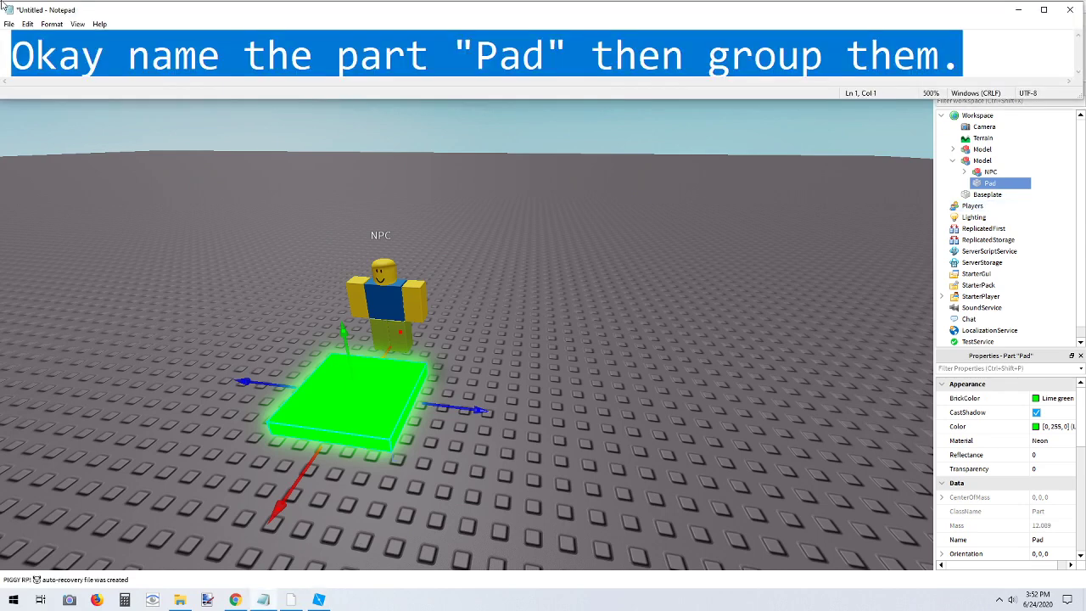
pyautogui.write('Then ad')
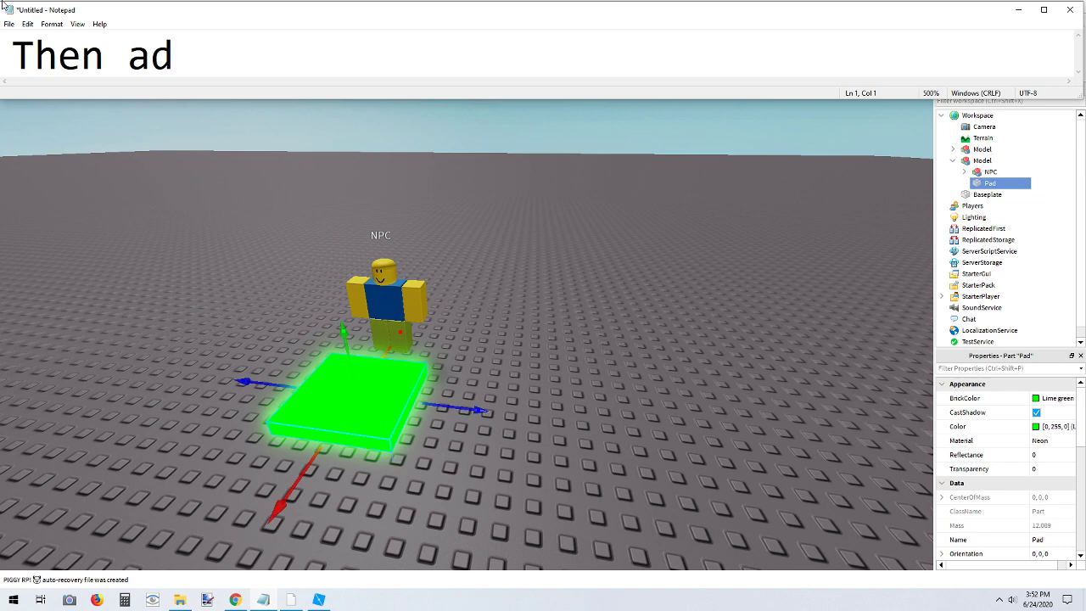
pyautogui.write('d a scrip')
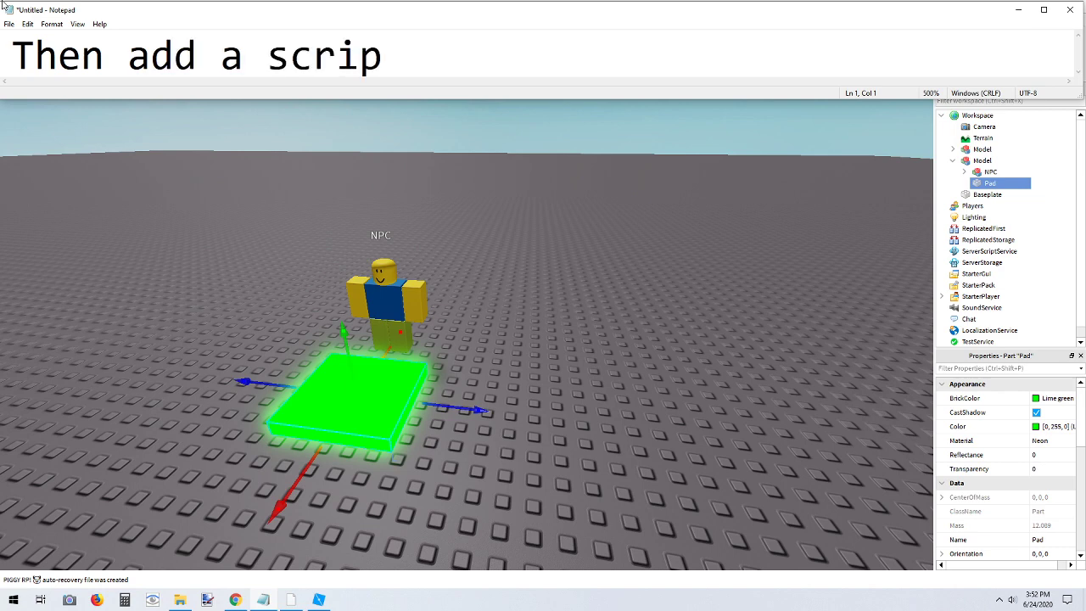
pyautogui.write('t into')
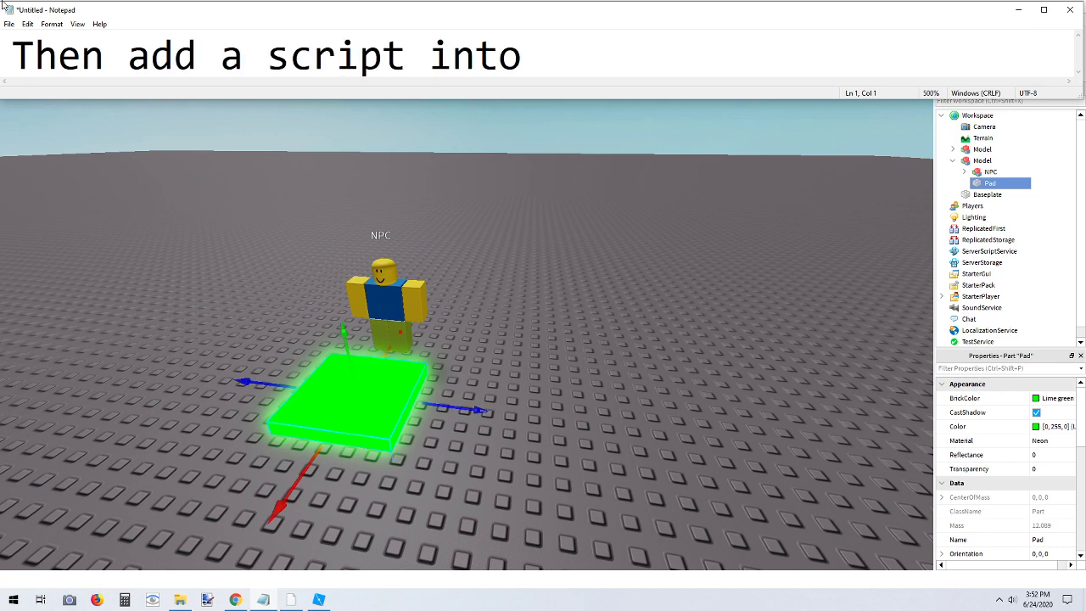
pyautogui.write(' Pad')
pyautogui.click(635, 59)
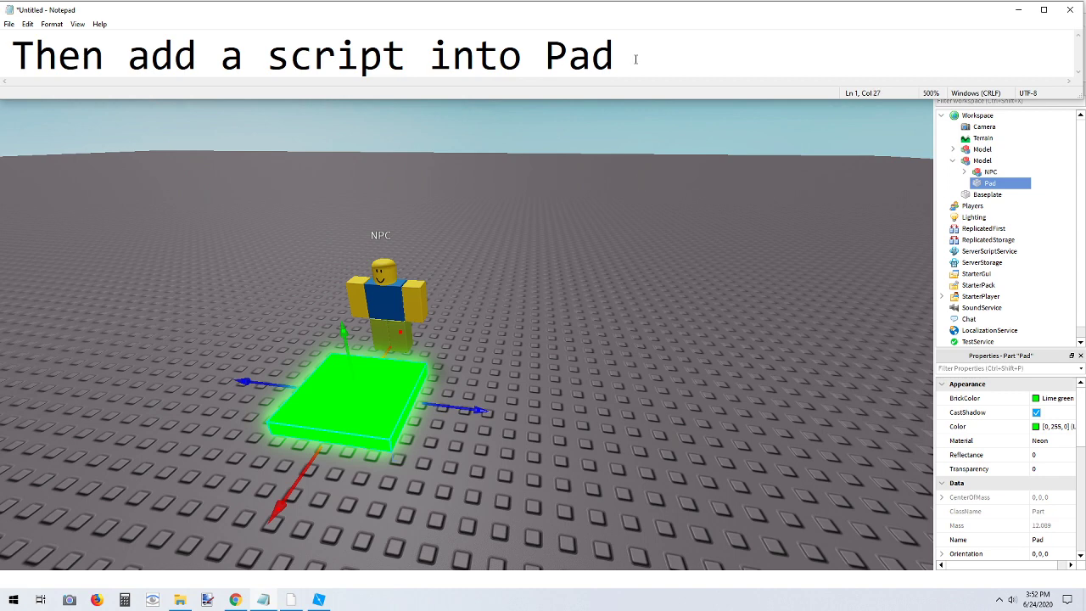
pyautogui.write('.')
# Switch to Roblox Studio and insert a Script into Pad, enlarging the code text for readability
pyautogui.click(1007, 180)
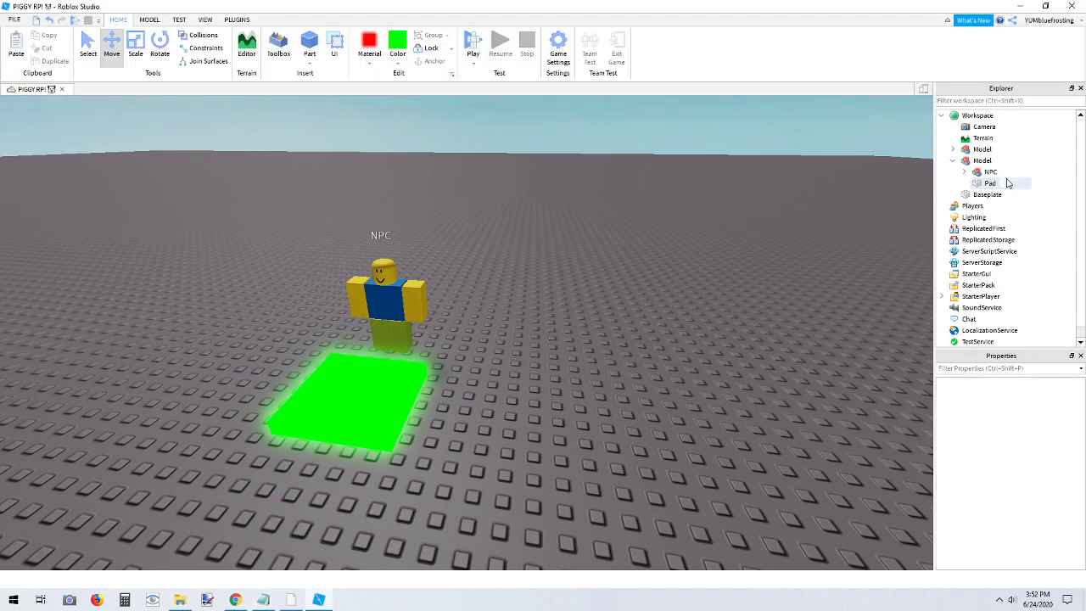
pyautogui.click(1007, 185)
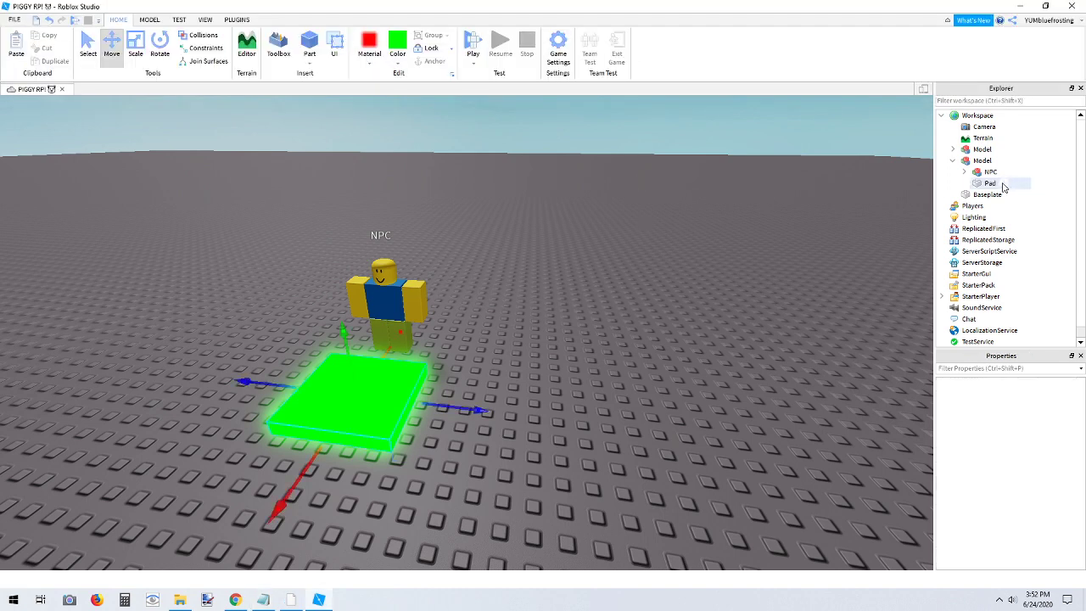
pyautogui.click(998, 187)
pyautogui.click(1003, 184)
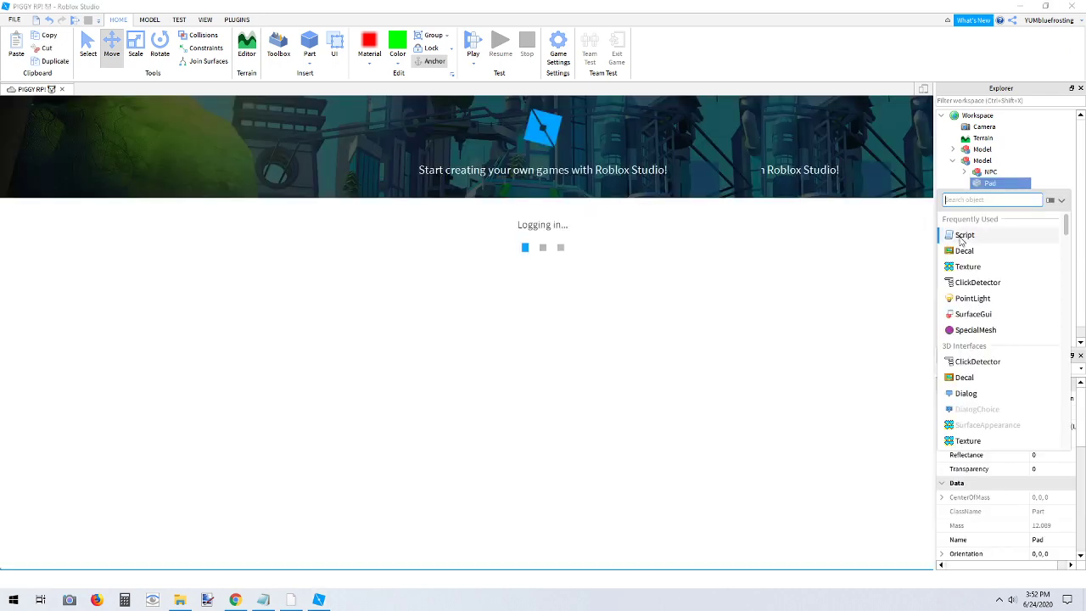
pyautogui.click(964, 236)
pyautogui.click(248, 151)
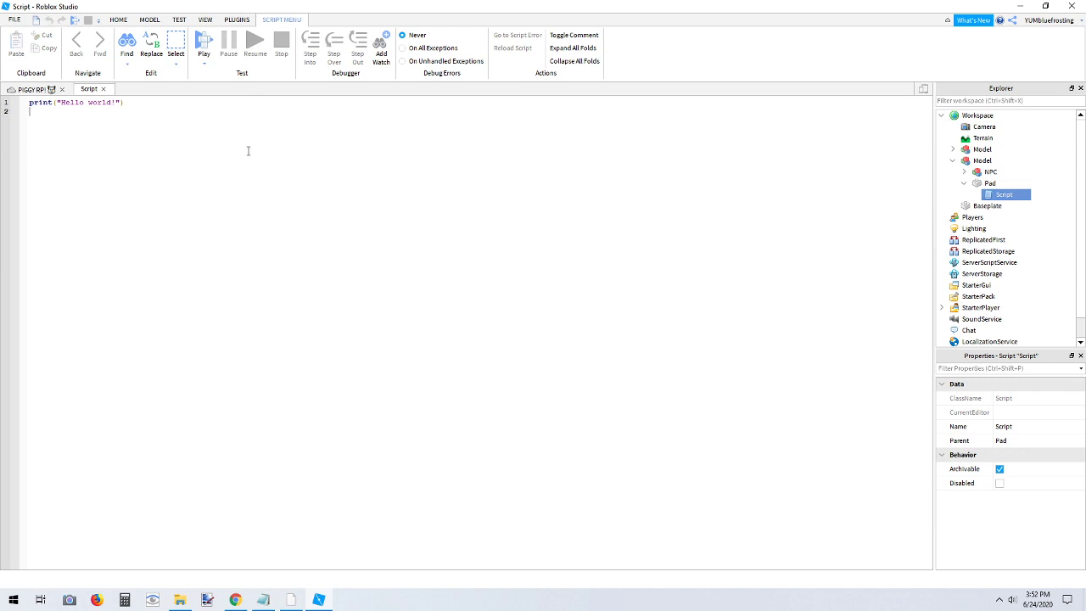
pyautogui.keyDown('ctrl'); pyautogui.scroll(5, 248, 151); pyautogui.keyUp('ctrl')
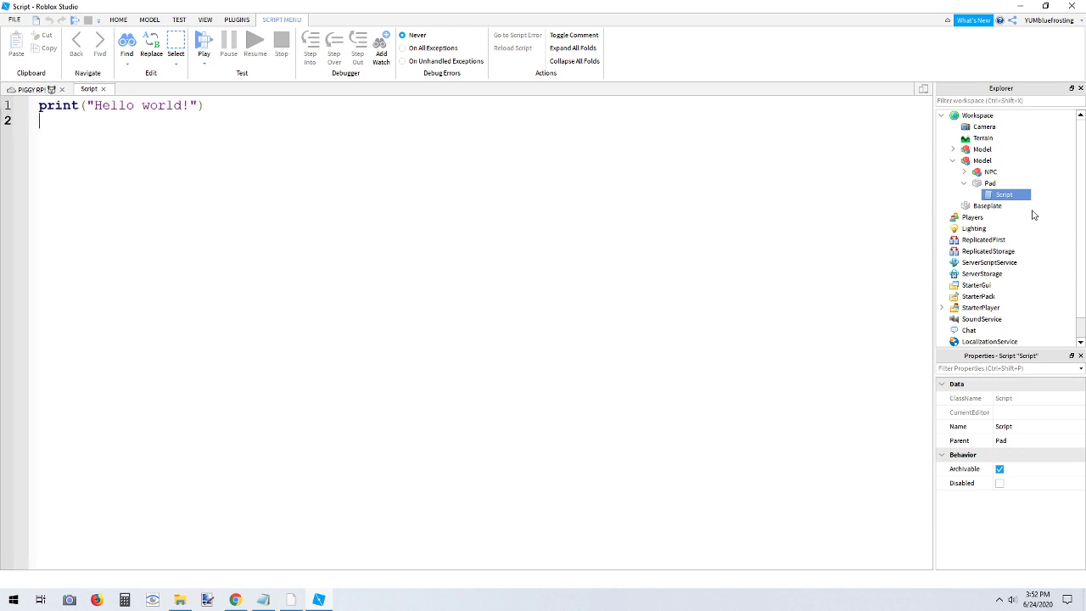
# Rename the new script inside Pad as MorphServer
pyautogui.click(1023, 426)
pyautogui.press('BackSpace')
pyautogui.write('Mor')
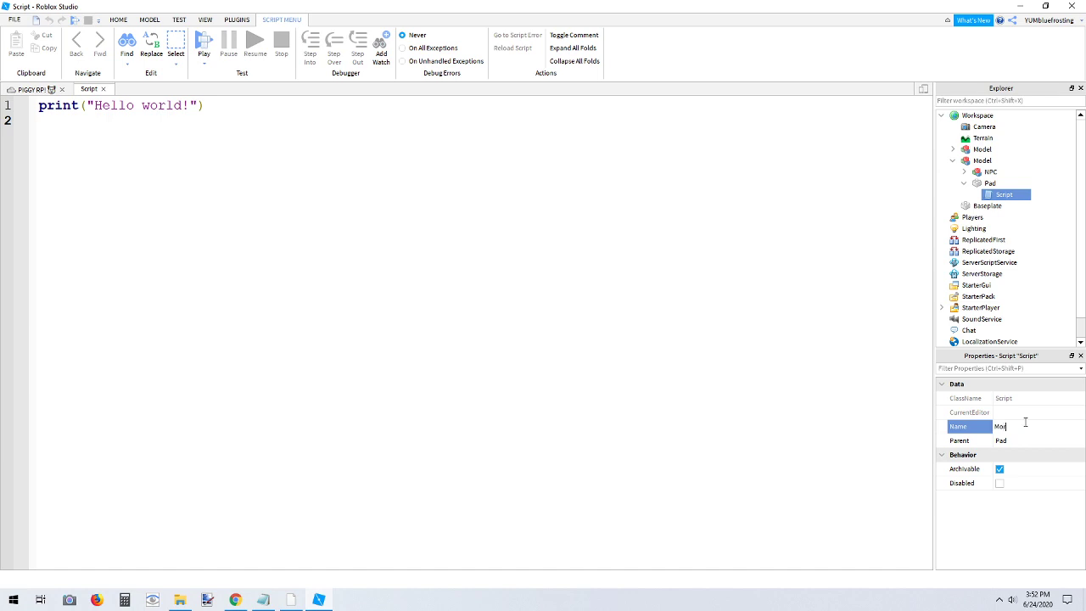
pyautogui.write('phServer')
pyautogui.press('Return')
# Replace the default print line in MorphServer with the 31-line morph script that clones the "NPC" character when a player touches the pad
pyautogui.moveTo(201, 128); pyautogui.dragTo(2, 45)
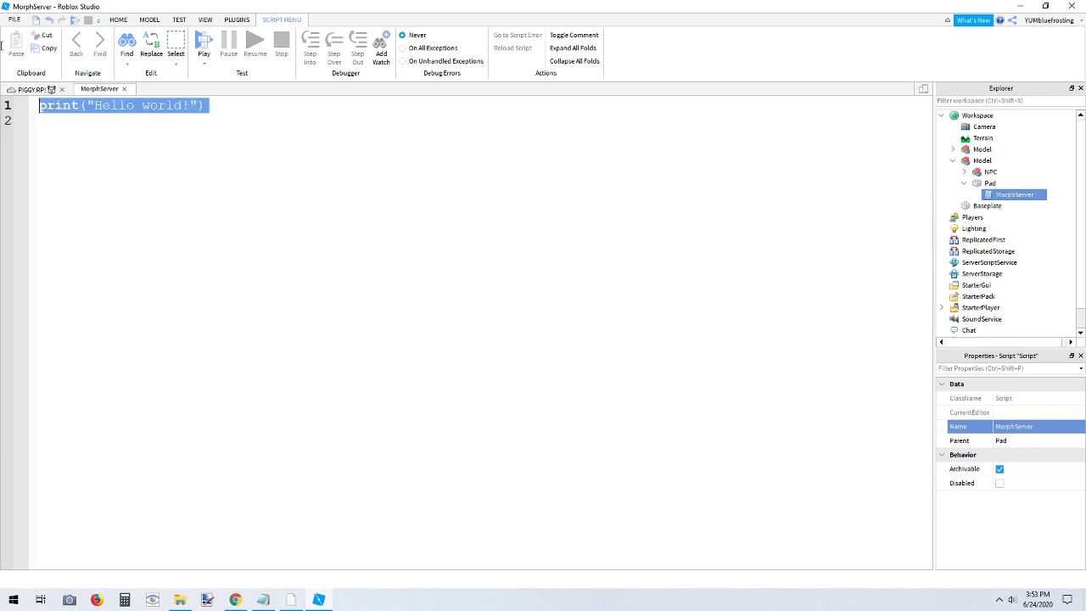
pyautogui.press('BackSpace')
pyautogui.write('local pad = script.Parent local characterName = "NPC" local character = pad.Parent:WaitForChild(characterName)  local debounce = true pad.Touched:Connect(function(obj) \tlocal plr = game.Players:GetPlayerFromCharacter(obj.Parent) \tif plr and debounce == true then \t\tdebounce = false  \t\tpad.BrickColor = BrickColor.new("Really red")  \t\tlocal charClone = character:Clone() \t\tcharClone.Name = plr.Name \t\tplr.Character = charClone  \t\tlocal rootPart = charClone:FindFirstChild("HumanoidRootPart") or charClone:FindFirstChild("Torso") \t\tlocal plrRoot = obj.Parent:FindFirstChild("HumanoidRootPart") or obj.Parent:FindFirstChild("Torso")  \t\tif rootPart and plrRoot then \t\t\trootPart.CFrame = plrRoot.CFrame \t\tend  \t\tcharClone.Parent = workspace  \t\twait(.5)  \t\tpad.BrickColor = BrickColor.new("Camo") \t\tdebounce = true \tend end)')
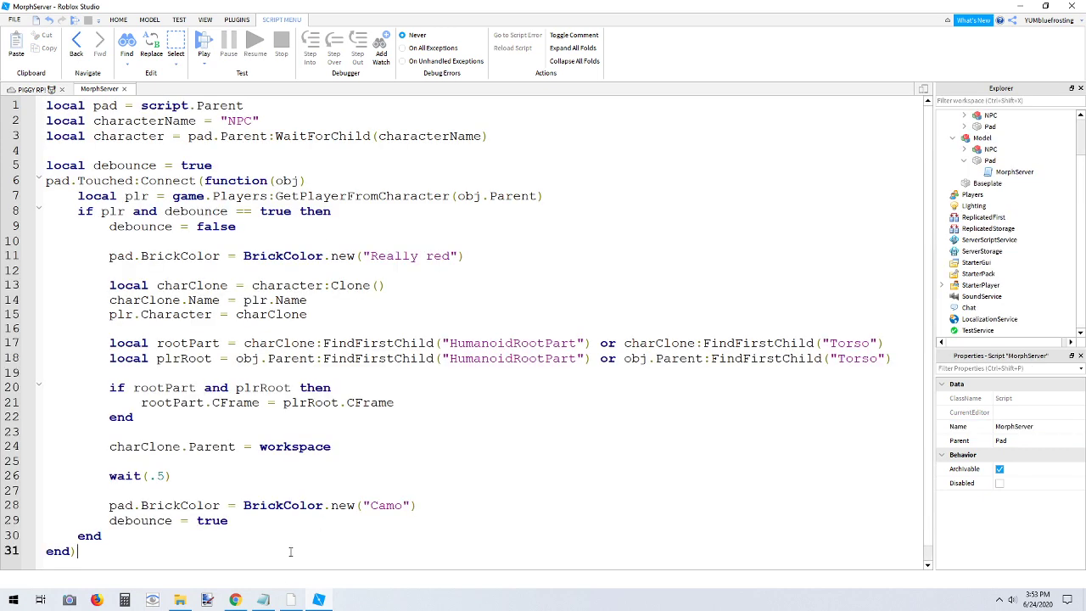
# Switch to Notepad, replace the note with "Pause the video and type it OR copy & paste from desc." and minimise it
pyautogui.click(291, 599)
pyautogui.moveTo(638, 56); pyautogui.dragTo(16, 55)
pyautogui.click(40, 52)
pyautogui.moveTo(706, 56); pyautogui.dragTo(3, 79)
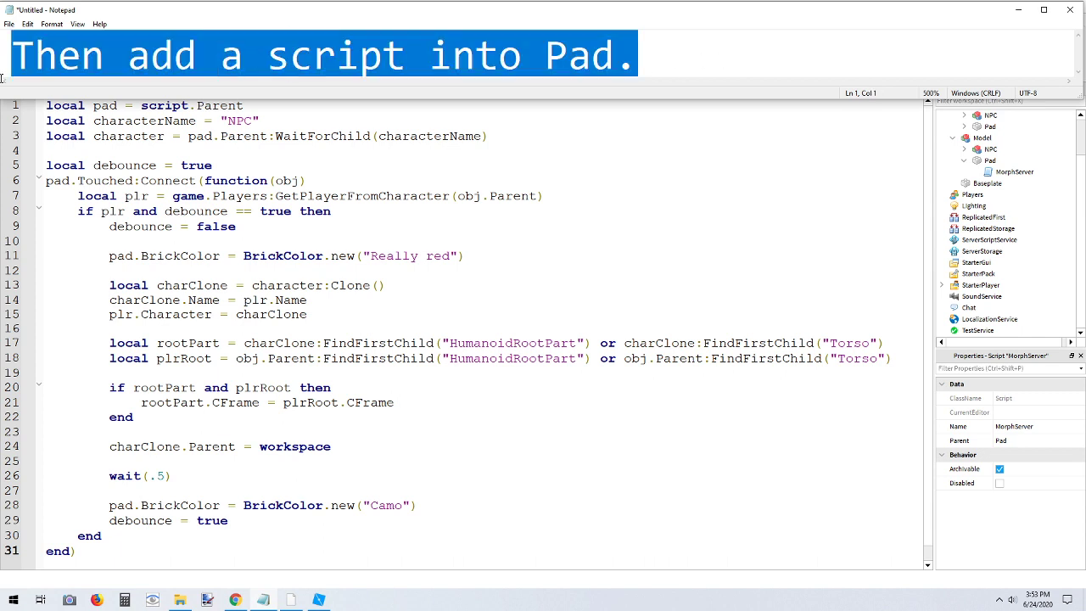
pyautogui.press('BackSpace')
pyautogui.write('Pa')
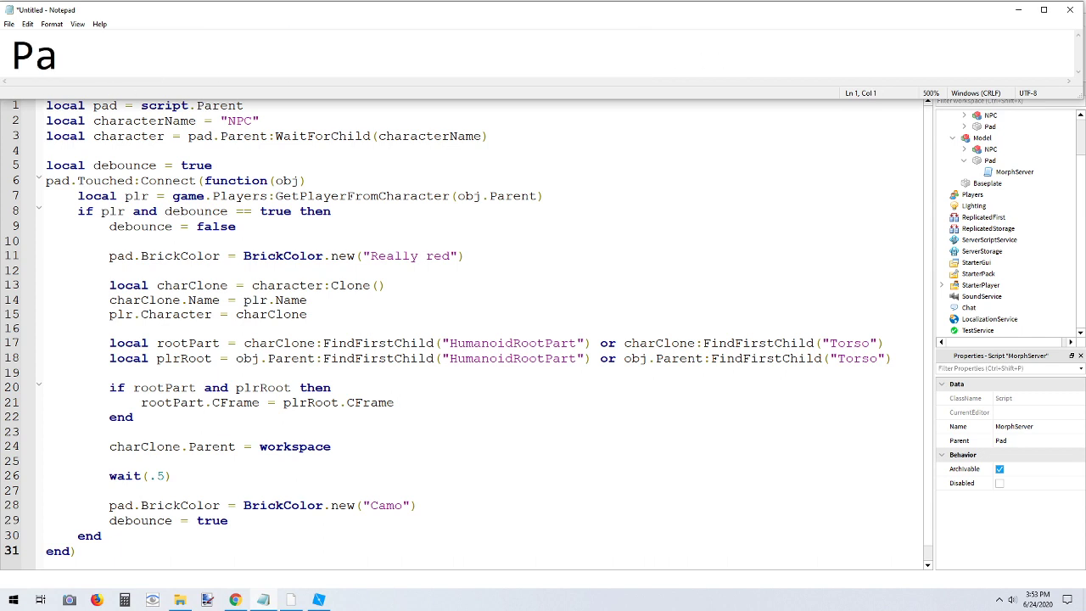
pyautogui.write('use the b')
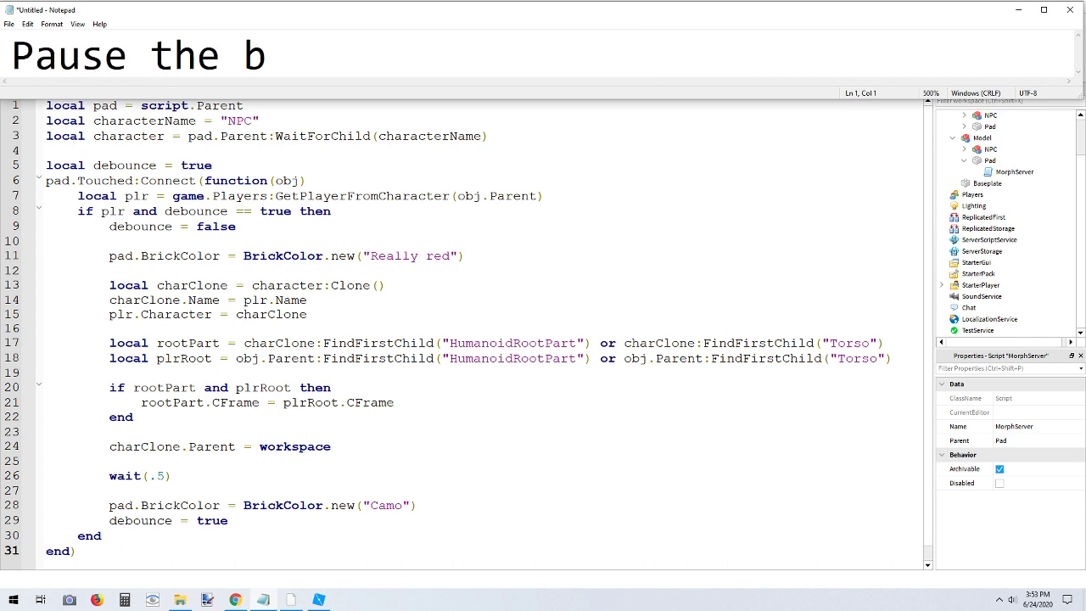
pyautogui.press('BackSpace')
pyautogui.write('video')
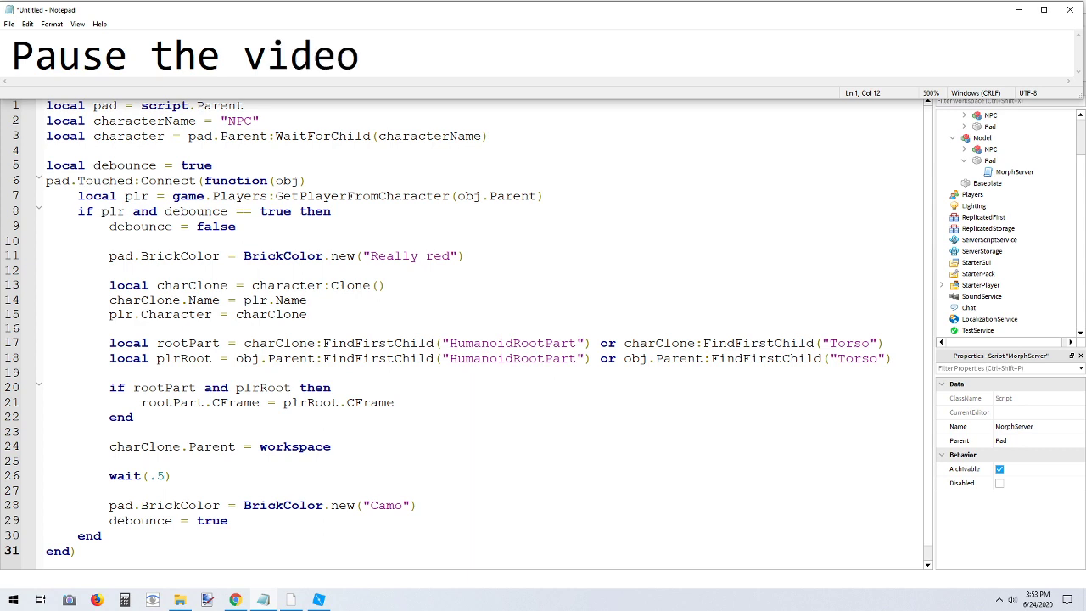
pyautogui.write(' and type it OR')
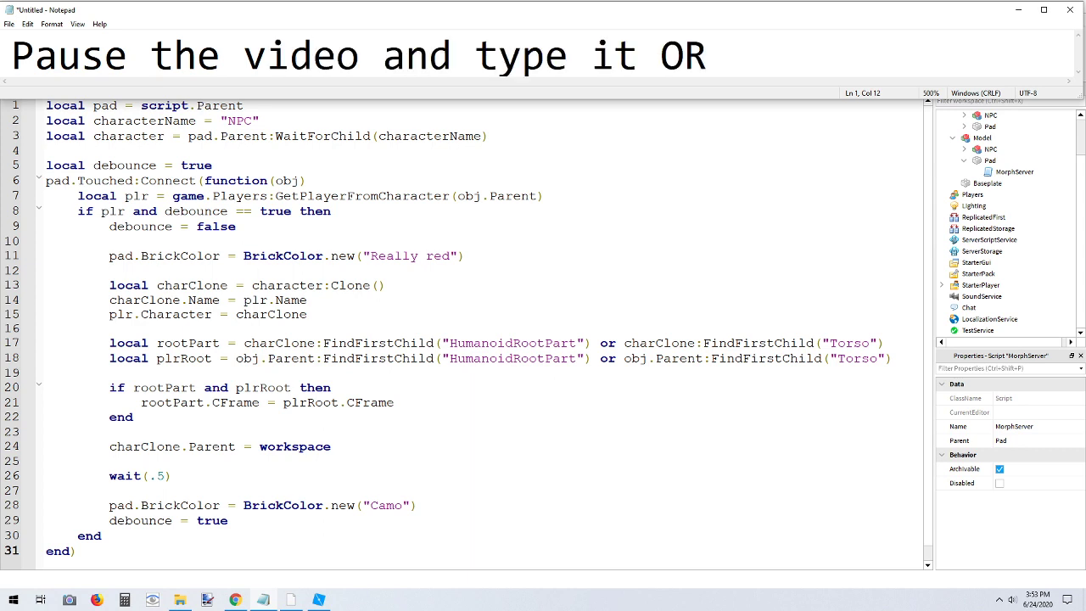
pyautogui.write(' copy & paste')
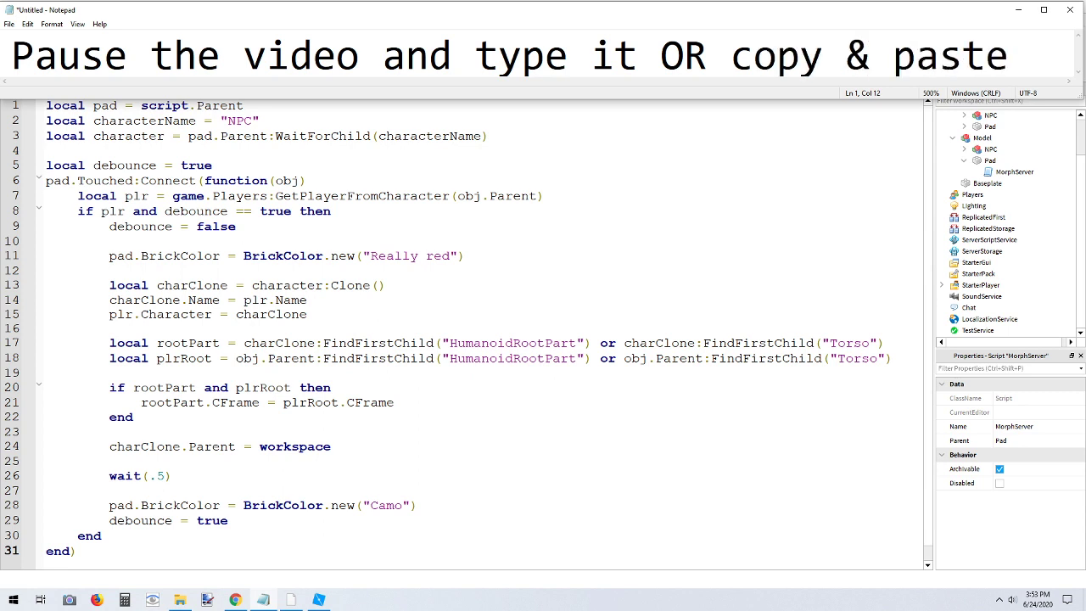
pyautogui.write(' fomr')
pyautogui.press('BackSpace')
pyautogui.press('BackSpace')
pyautogui.press('BackSpace')
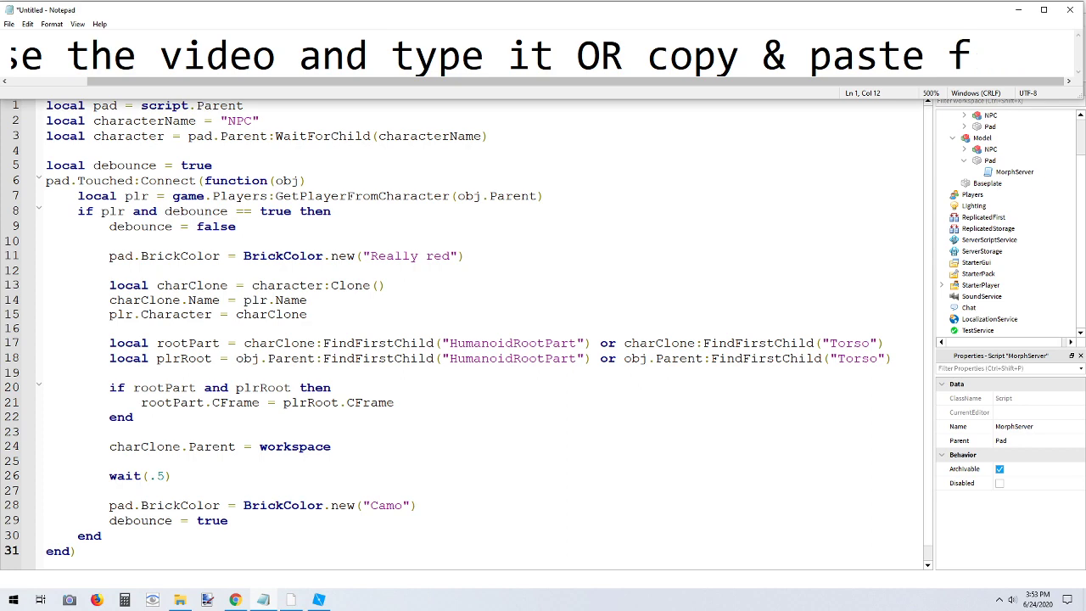
pyautogui.write('rom desc')
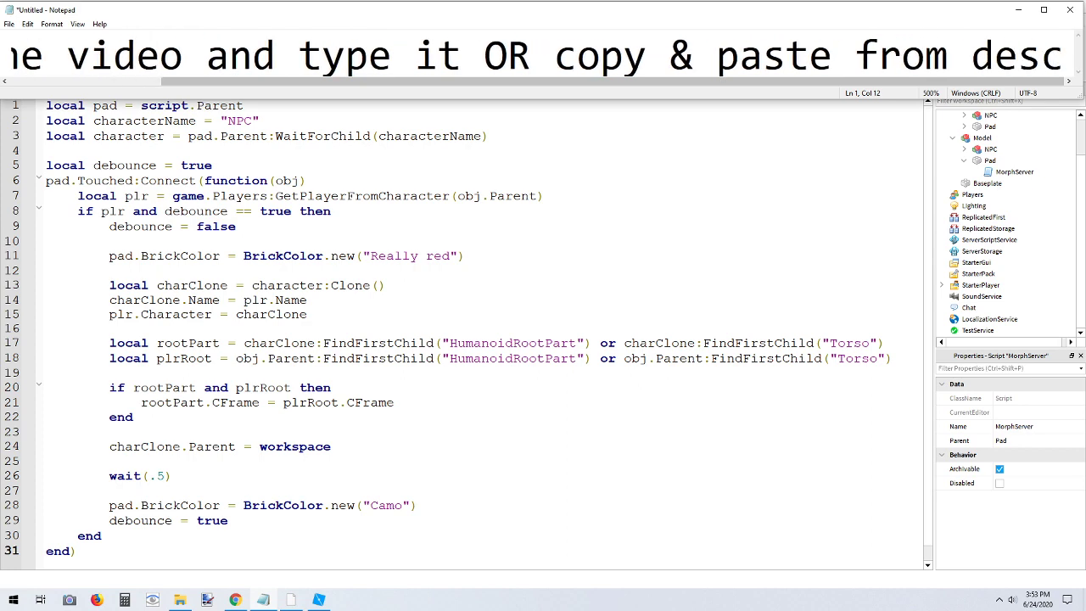
pyautogui.write('.')
pyautogui.click(1018, 9)
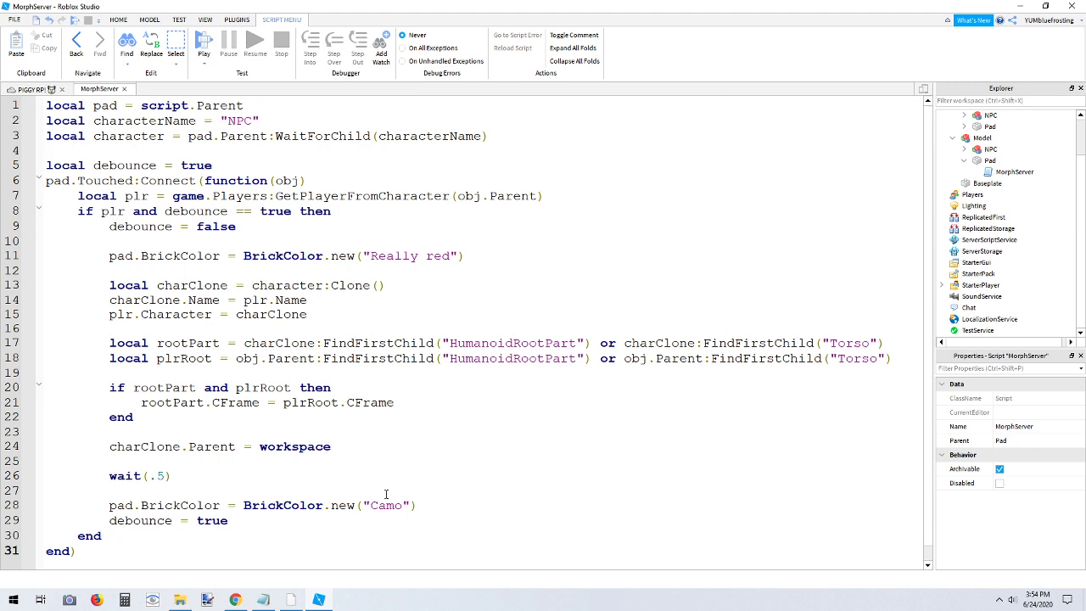
# Swap the pad colours in MorphServer: set line 28's BrickColor to "Really Red" and line 11's to "Camo"
pyautogui.moveTo(374, 507); pyautogui.dragTo(405, 507)
pyautogui.press('BackSpace')
pyautogui.write('Really Red')
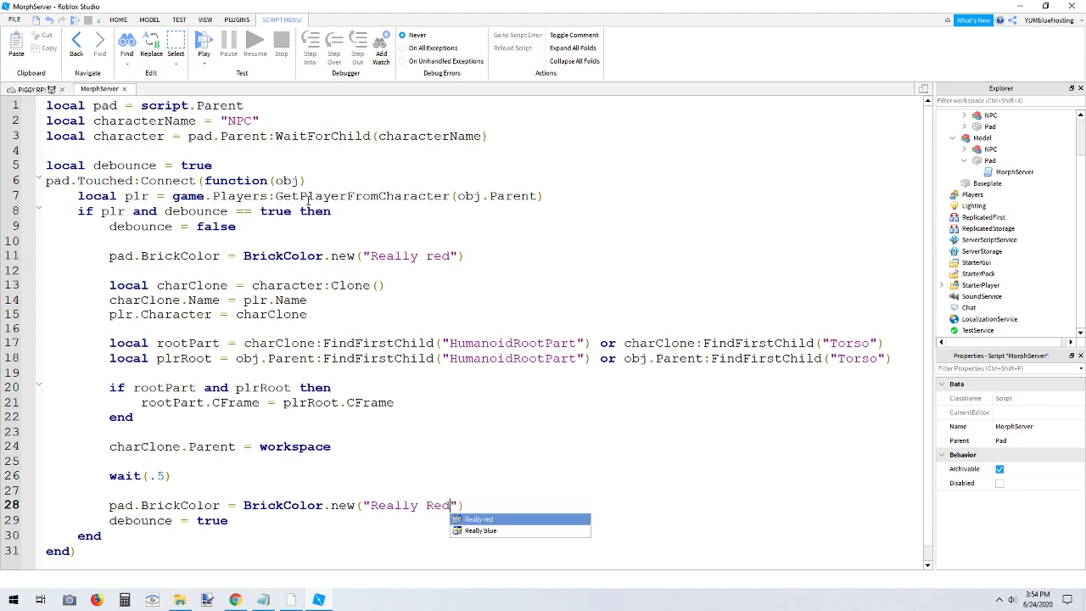
pyautogui.moveTo(371, 256); pyautogui.dragTo(452, 256)
pyautogui.press('BackSpace')
pyautogui.write('Camo')
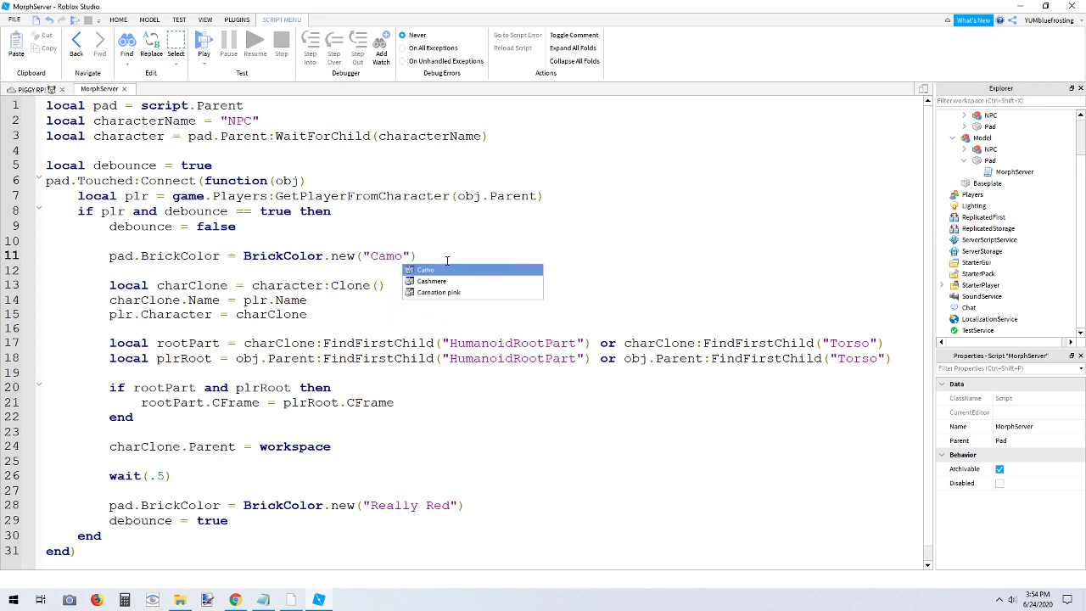
pyautogui.write('"')
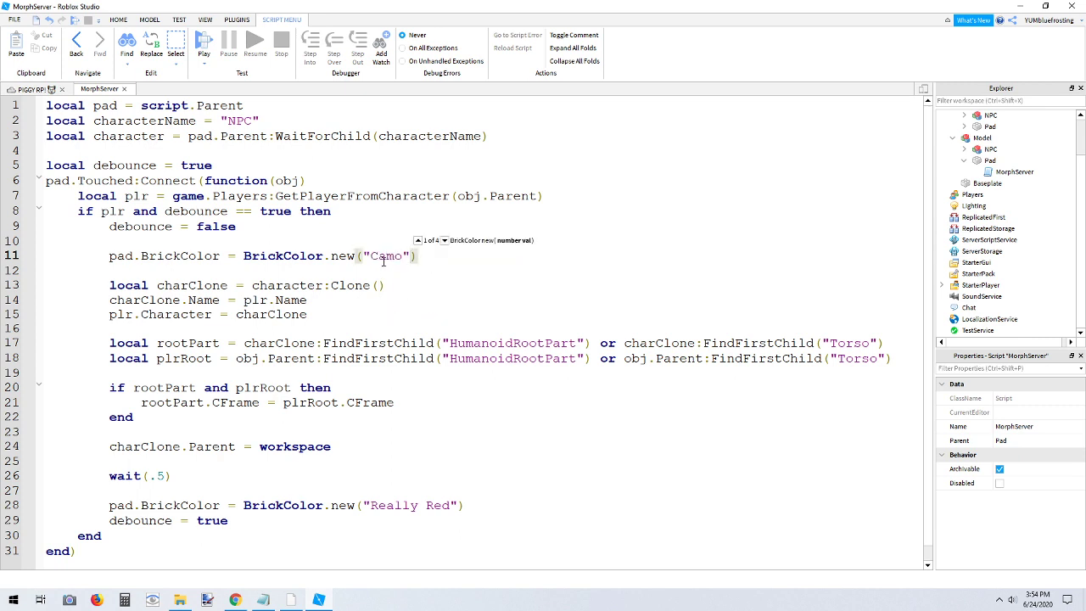
# Switch to Notepad and select the entire note about pausing the video
pyautogui.click(264, 600)
pyautogui.moveTo(1060, 56); pyautogui.dragTo(3, 53)
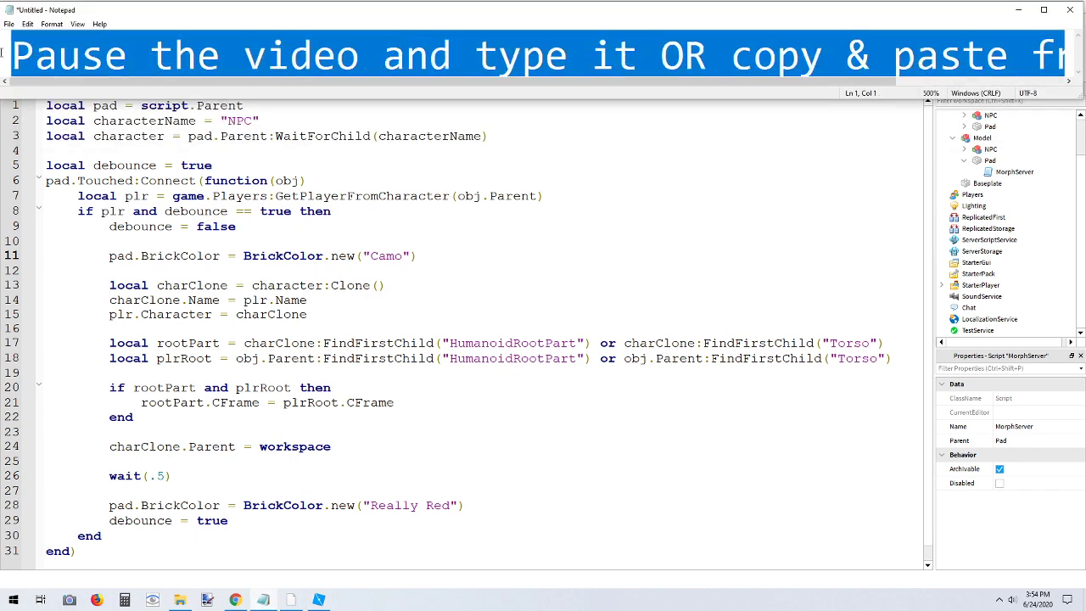